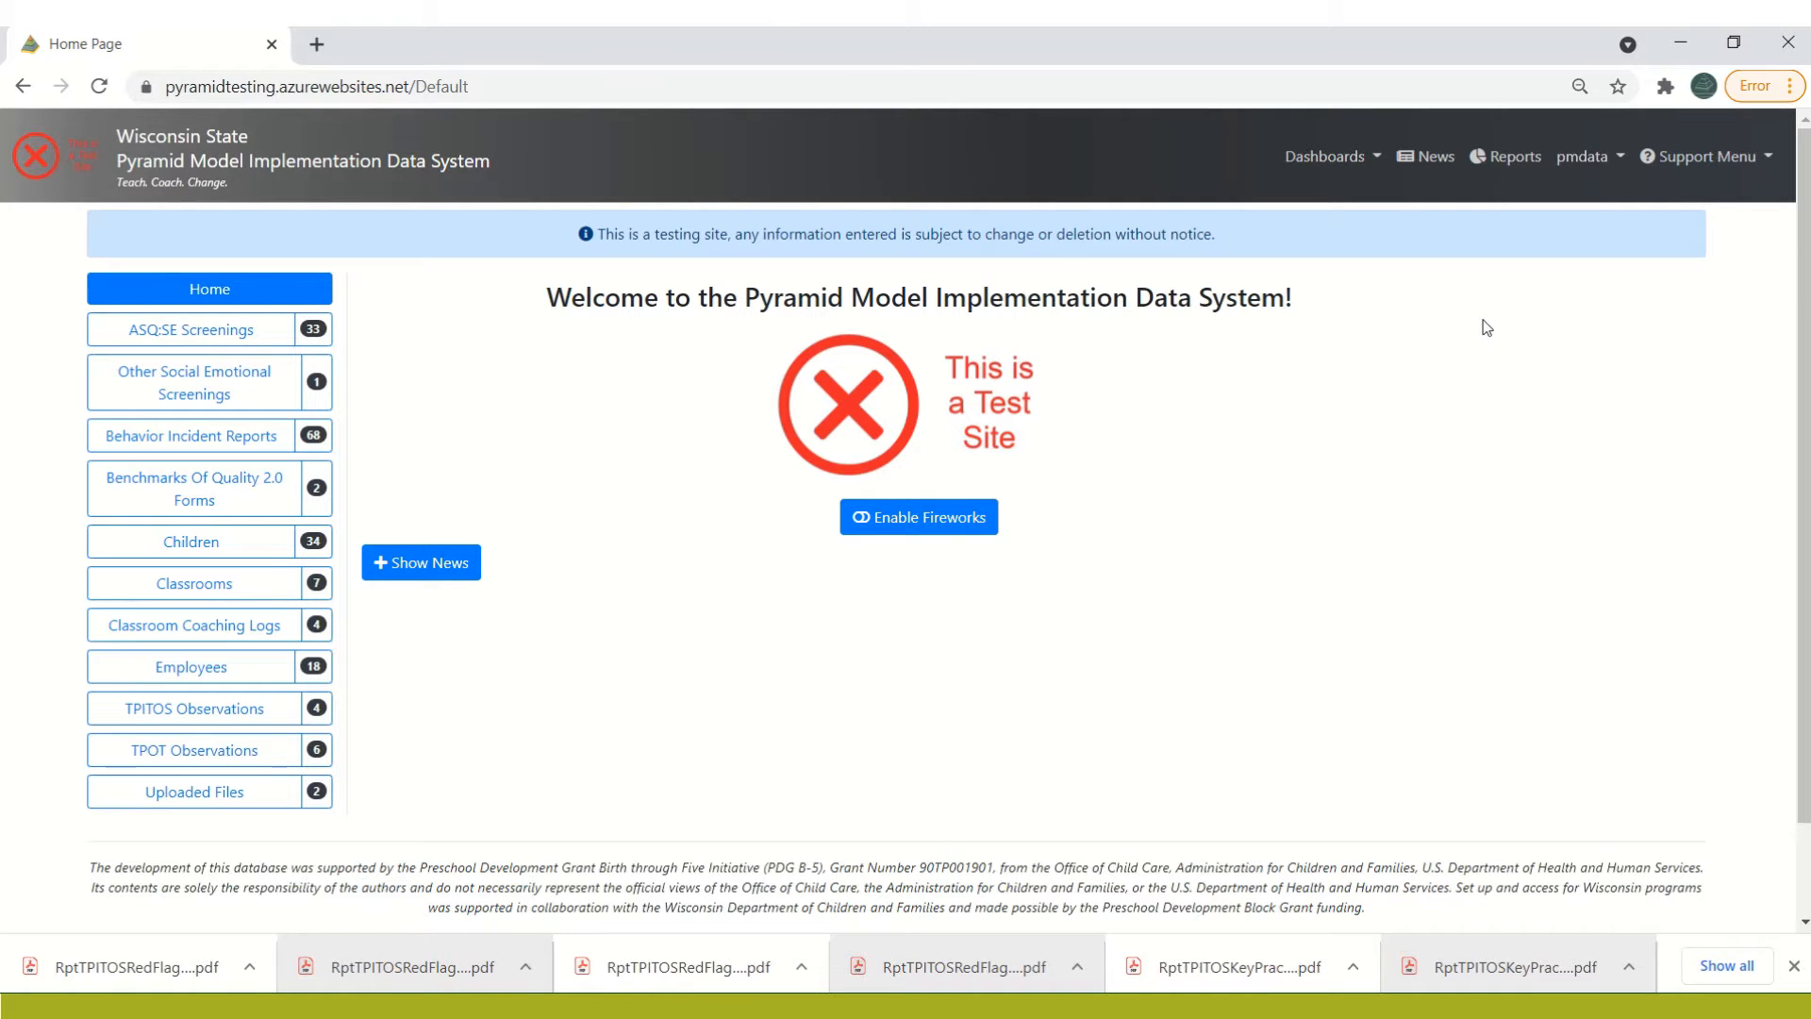
Open the Reports page and search the report list for "tpitos".
left_click(1503, 168)
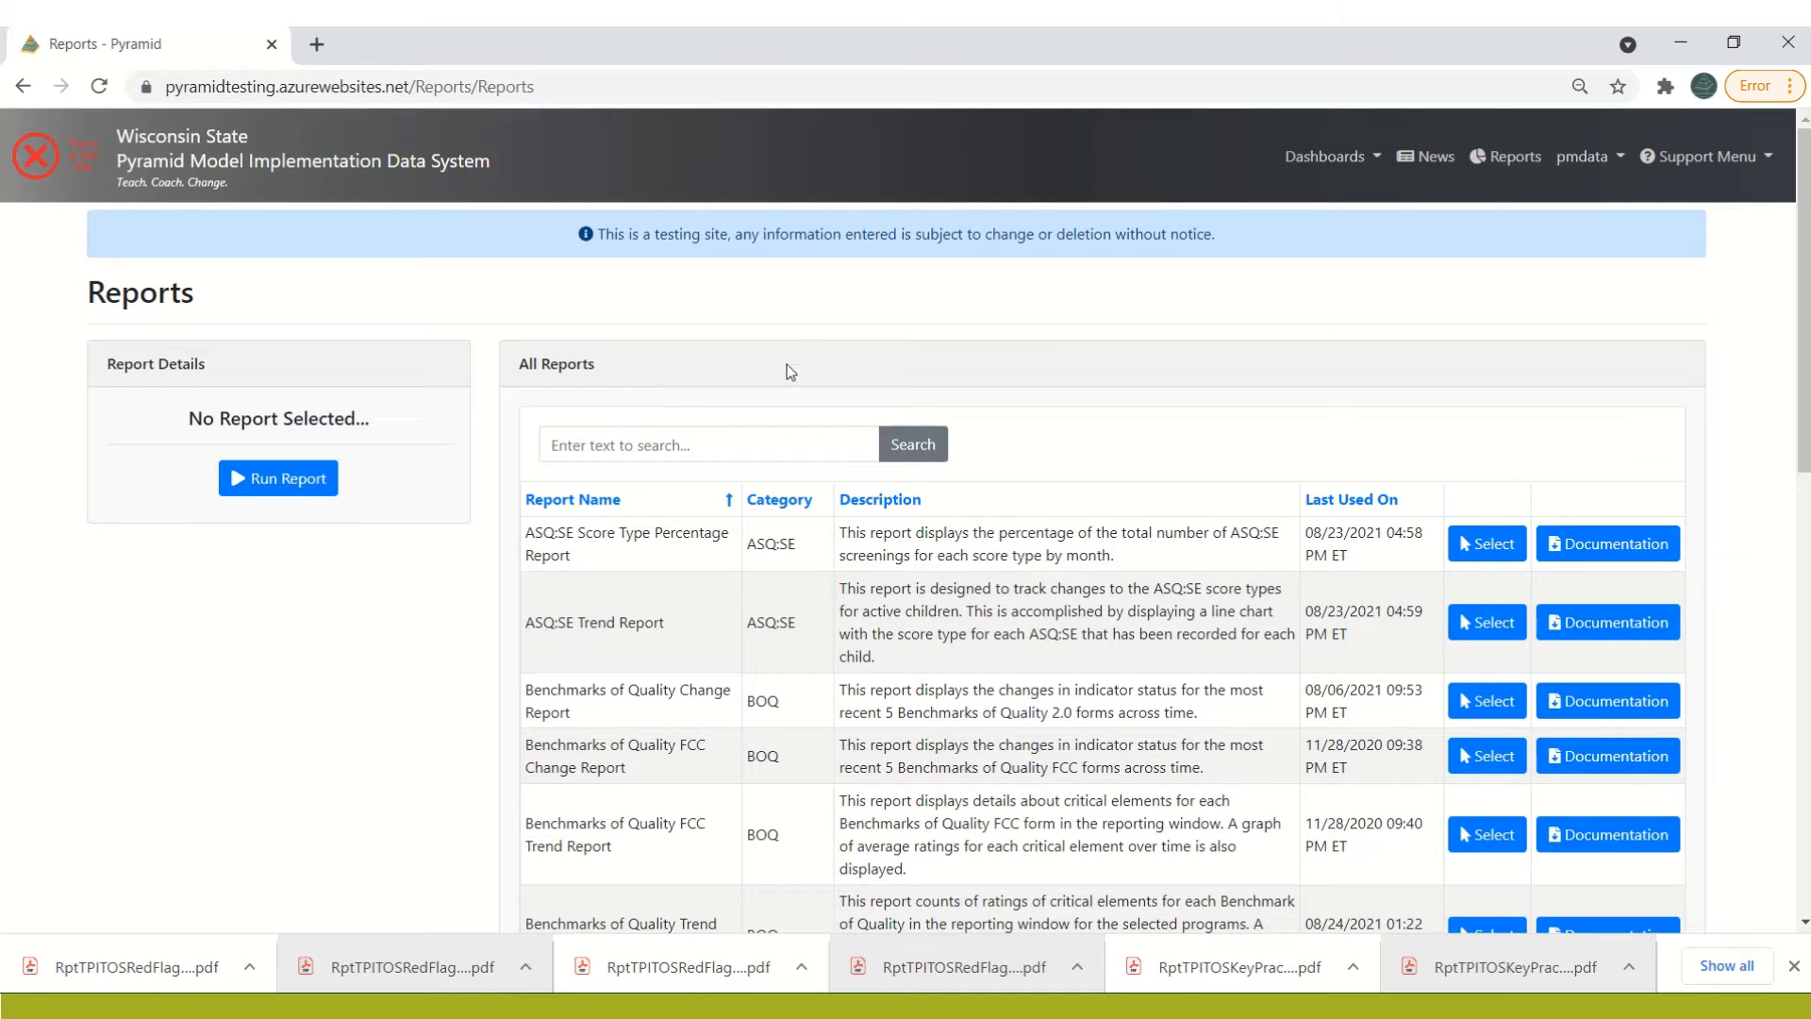
left_click(602, 440)
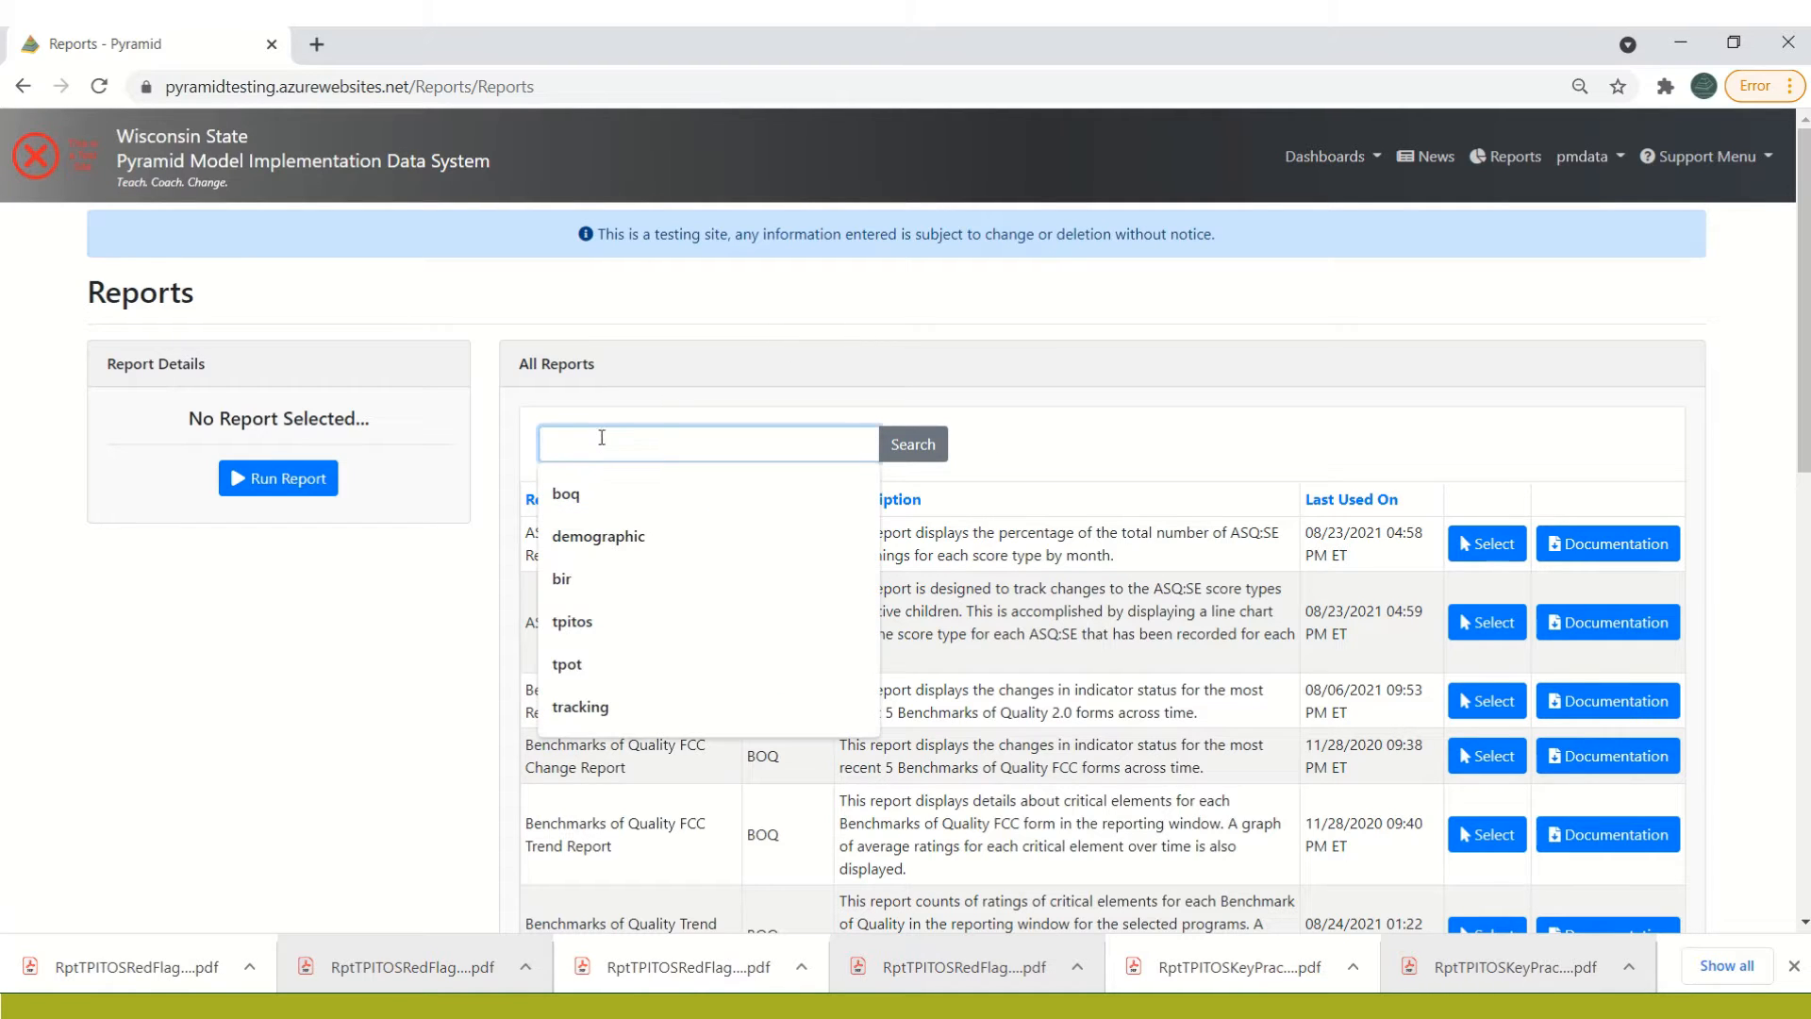
type("tpit")
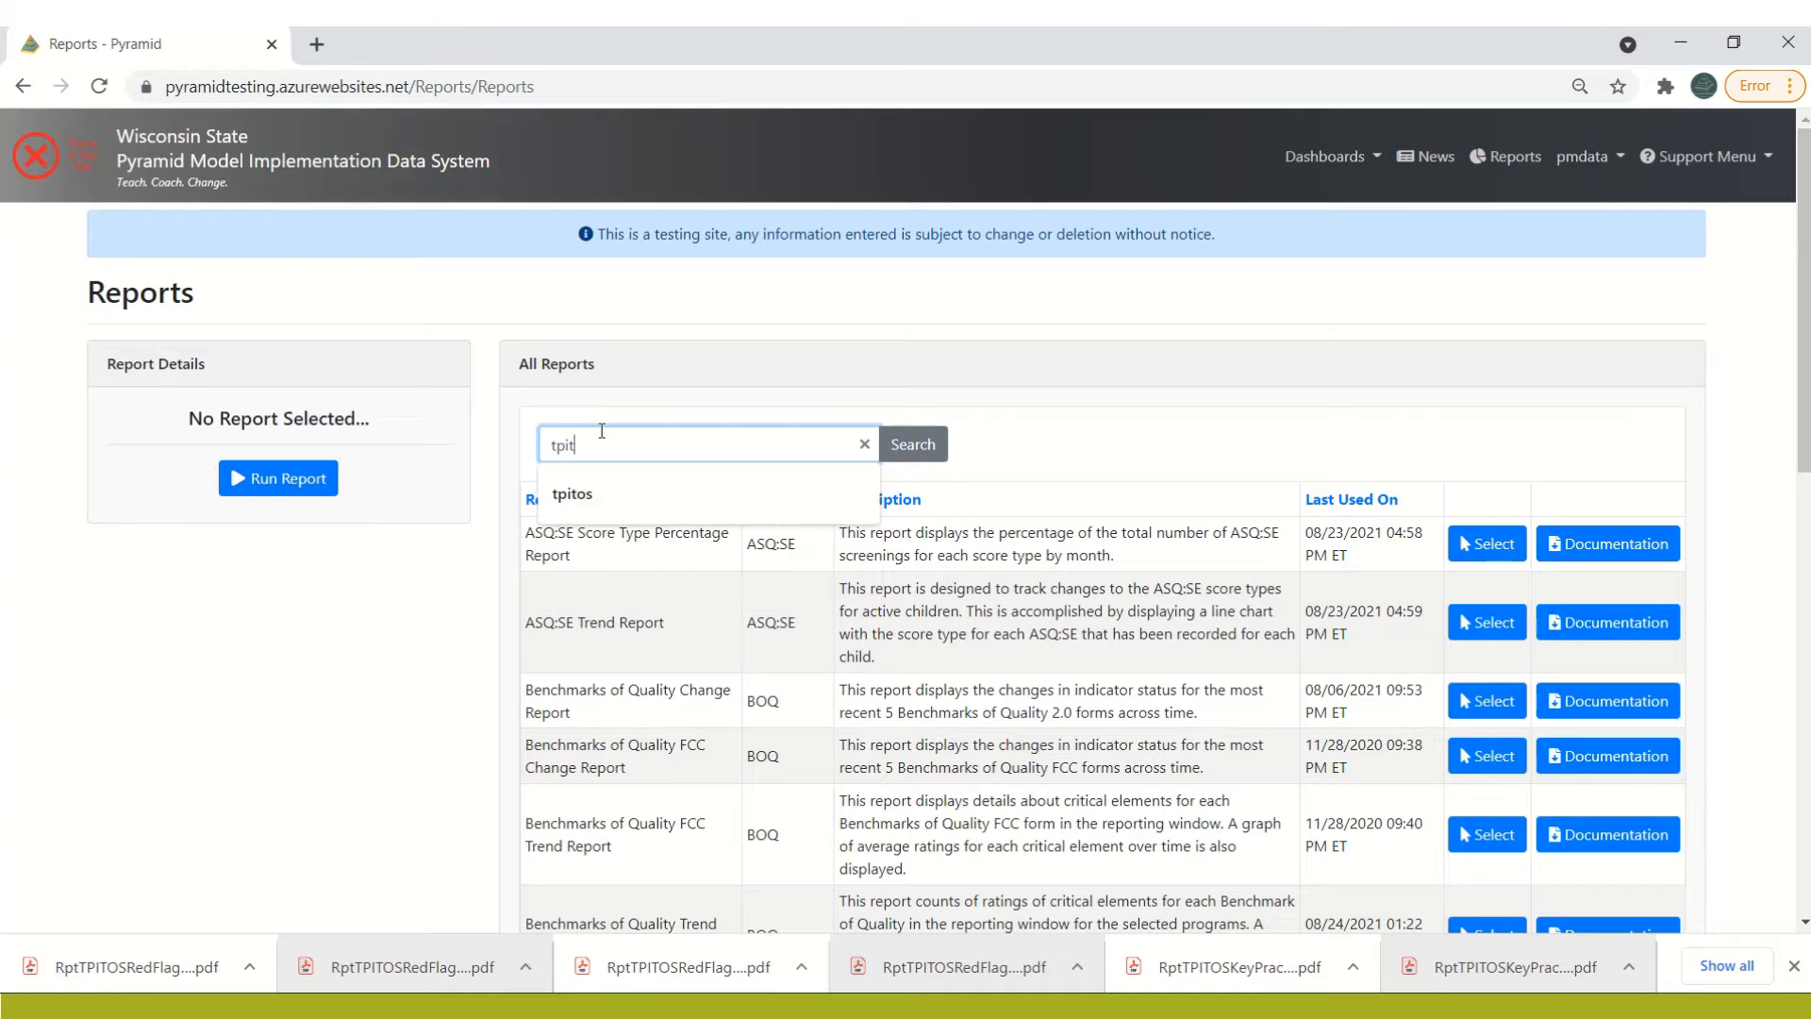
type("os")
key("Return")
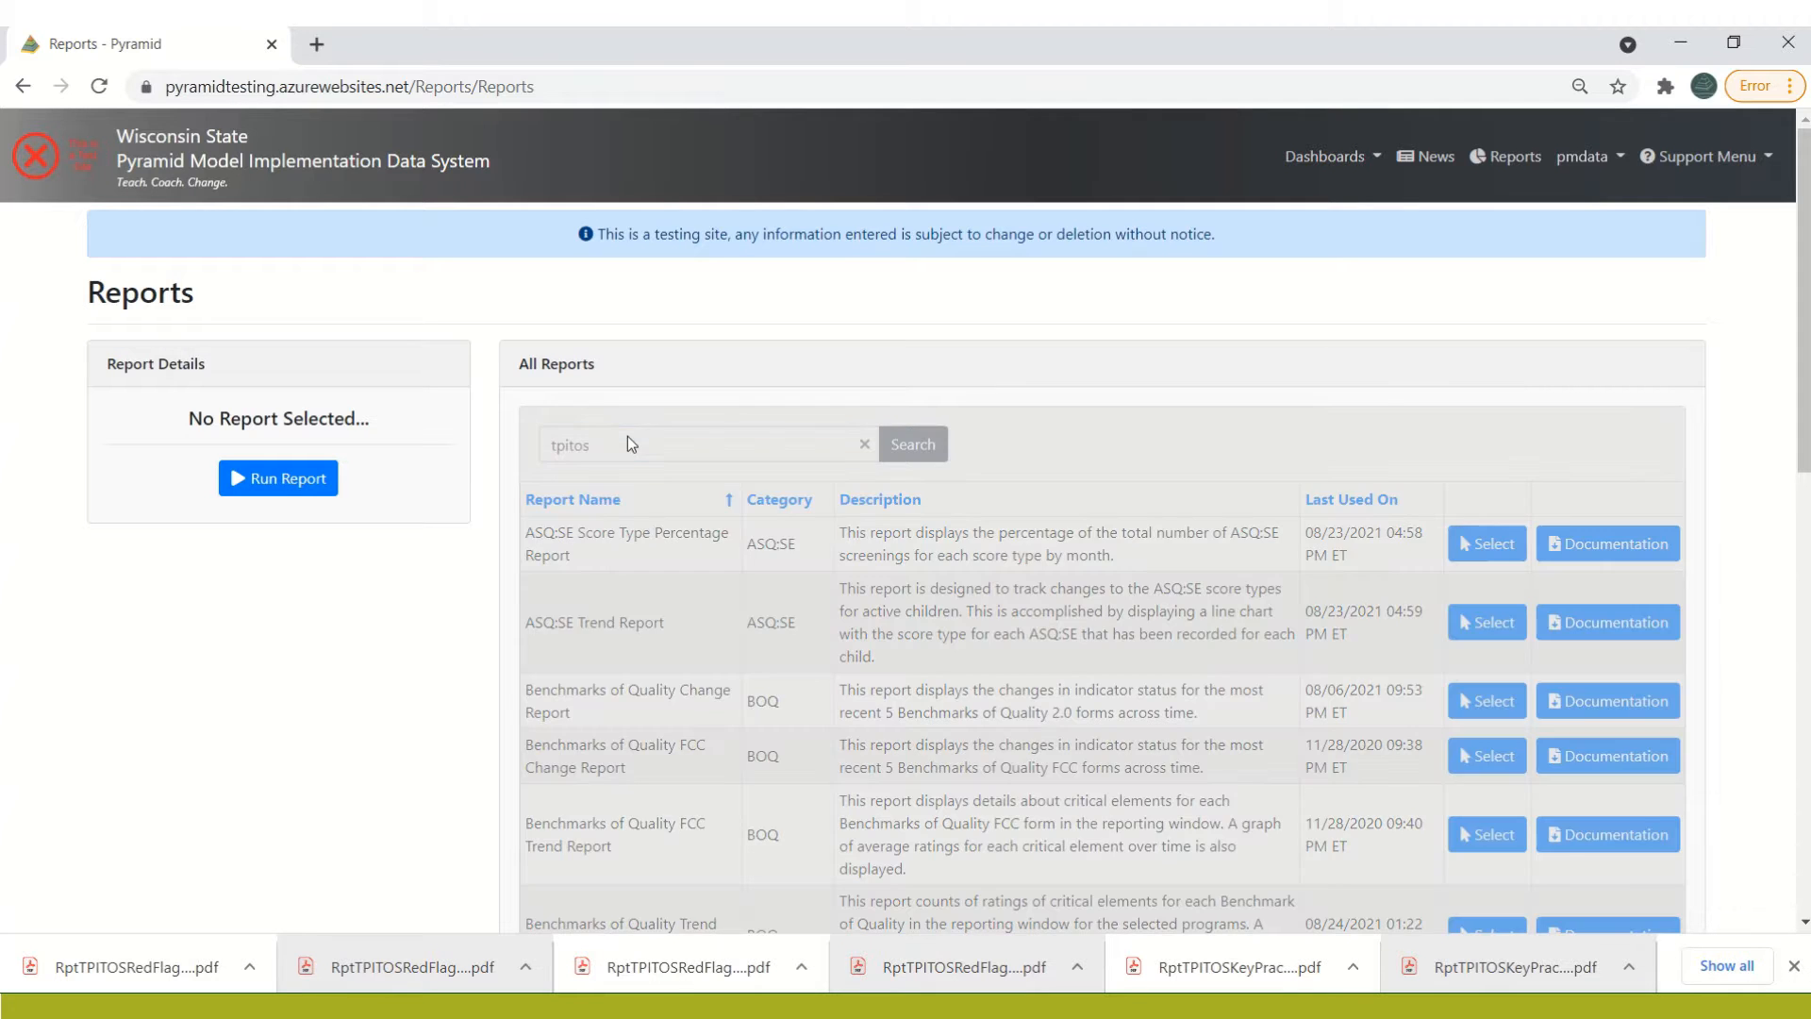
Select the TPITOS Trend Report and set its start date to 01/01/2017.
scroll(1807, 341, "down", 1)
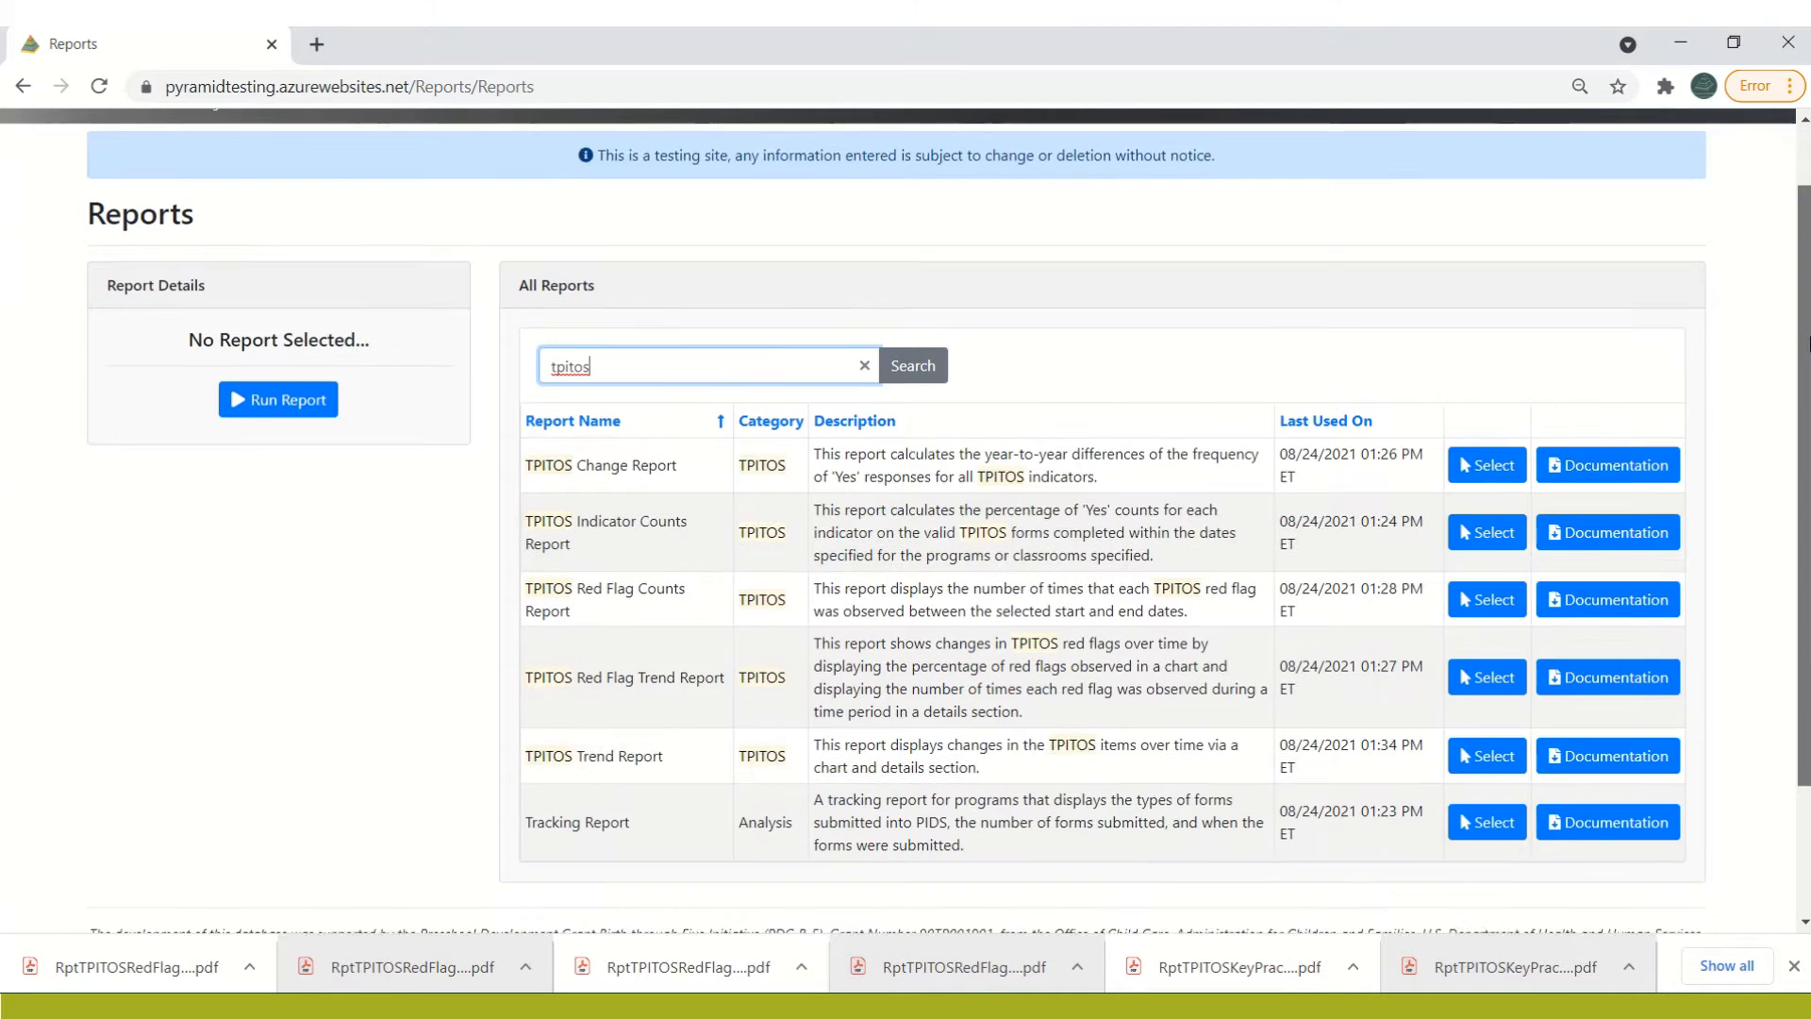
scroll(1807, 343, "down", 1)
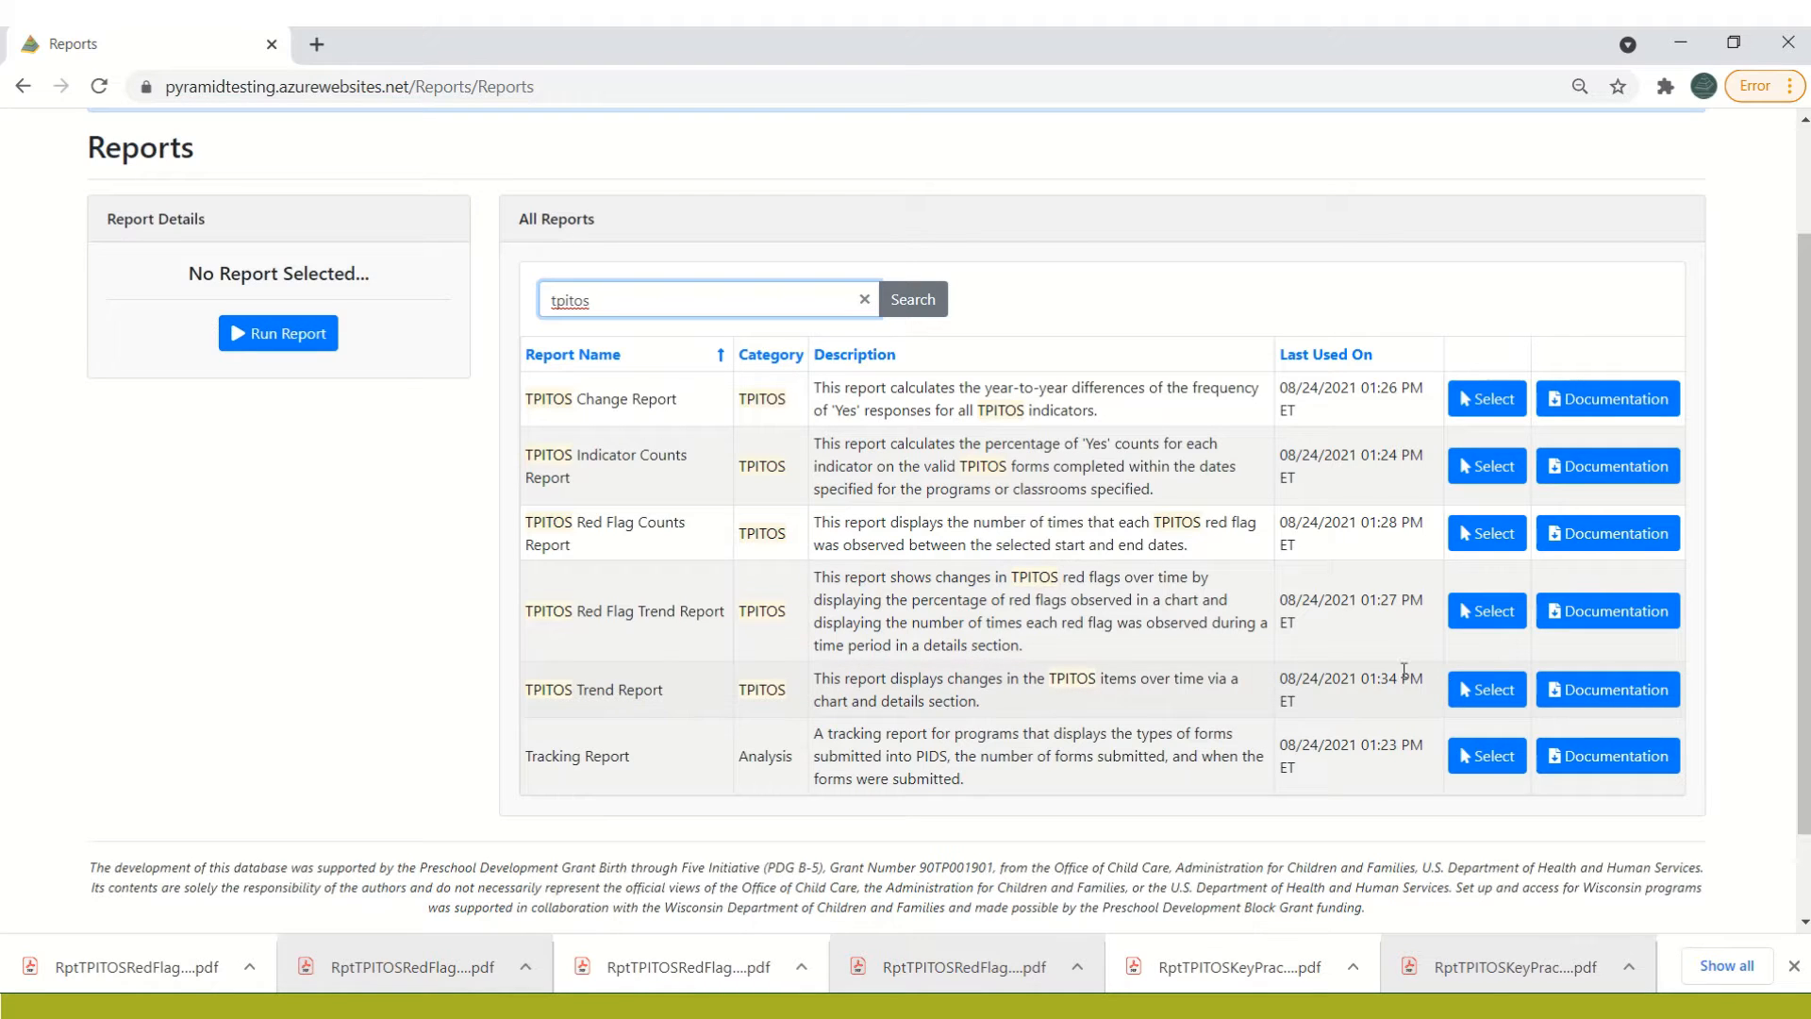
left_click(1485, 692)
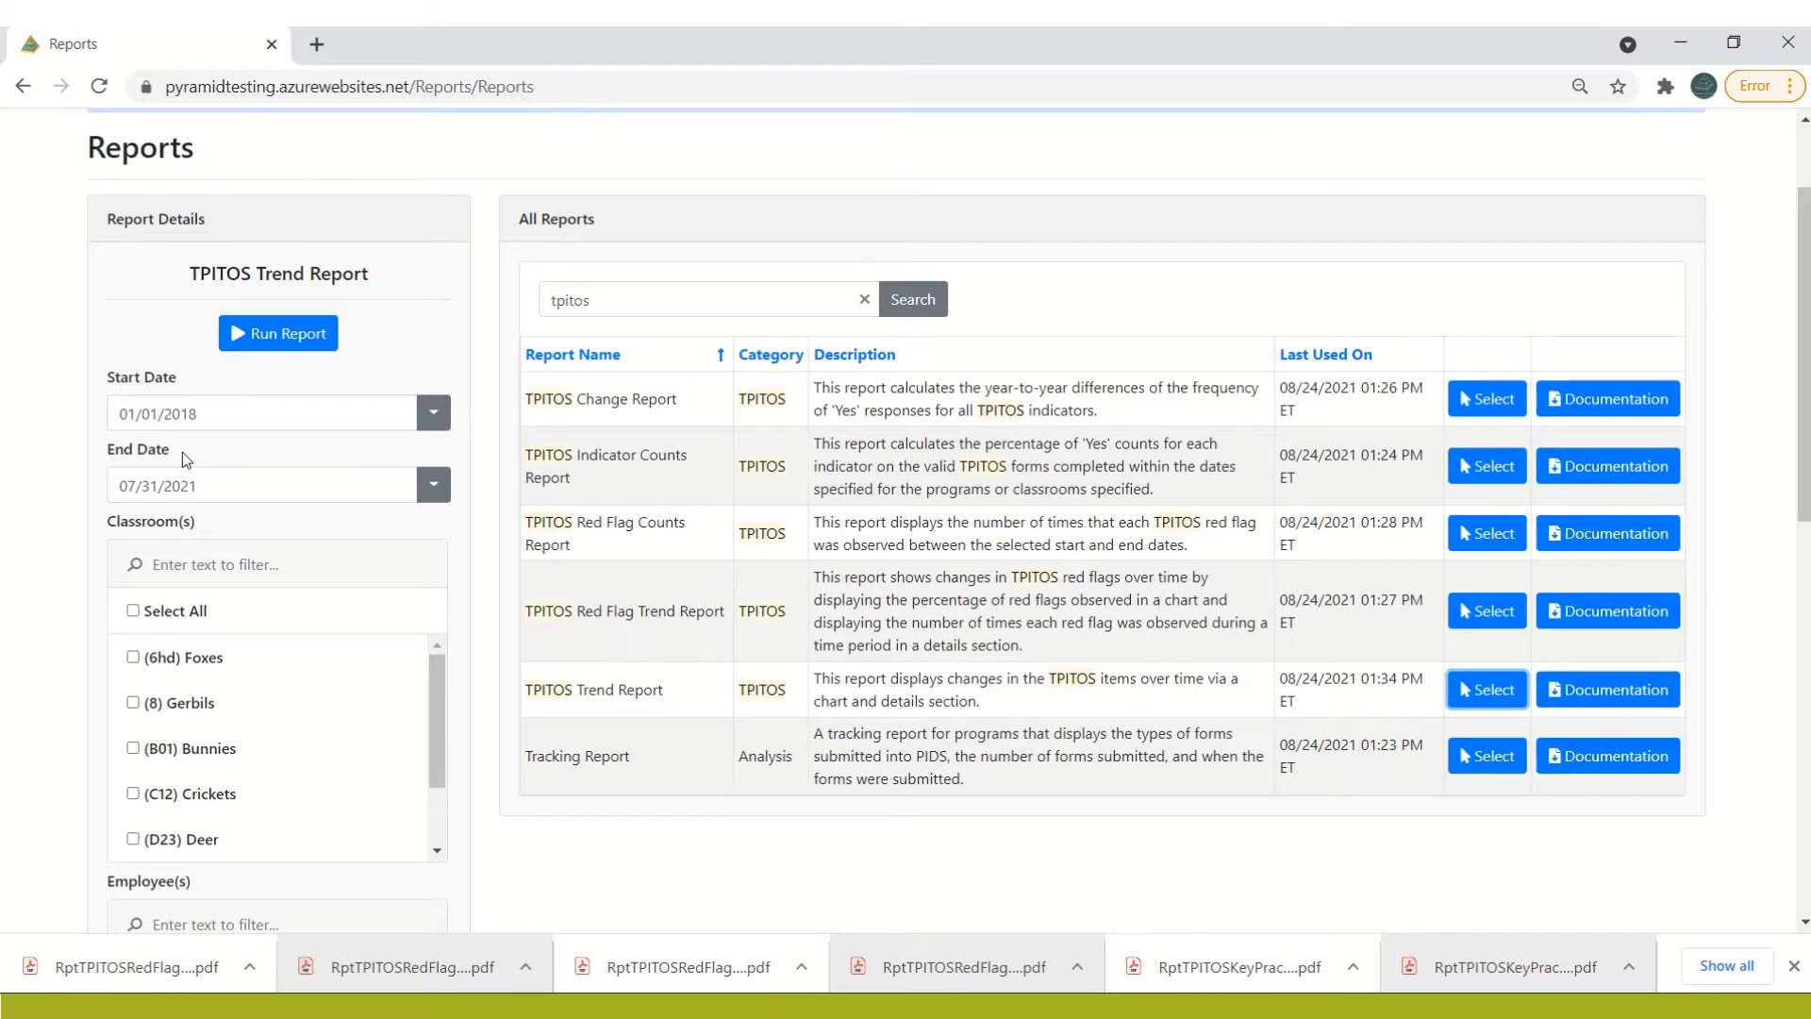
left_click_drag(211, 412, 71, 412)
type("01/")
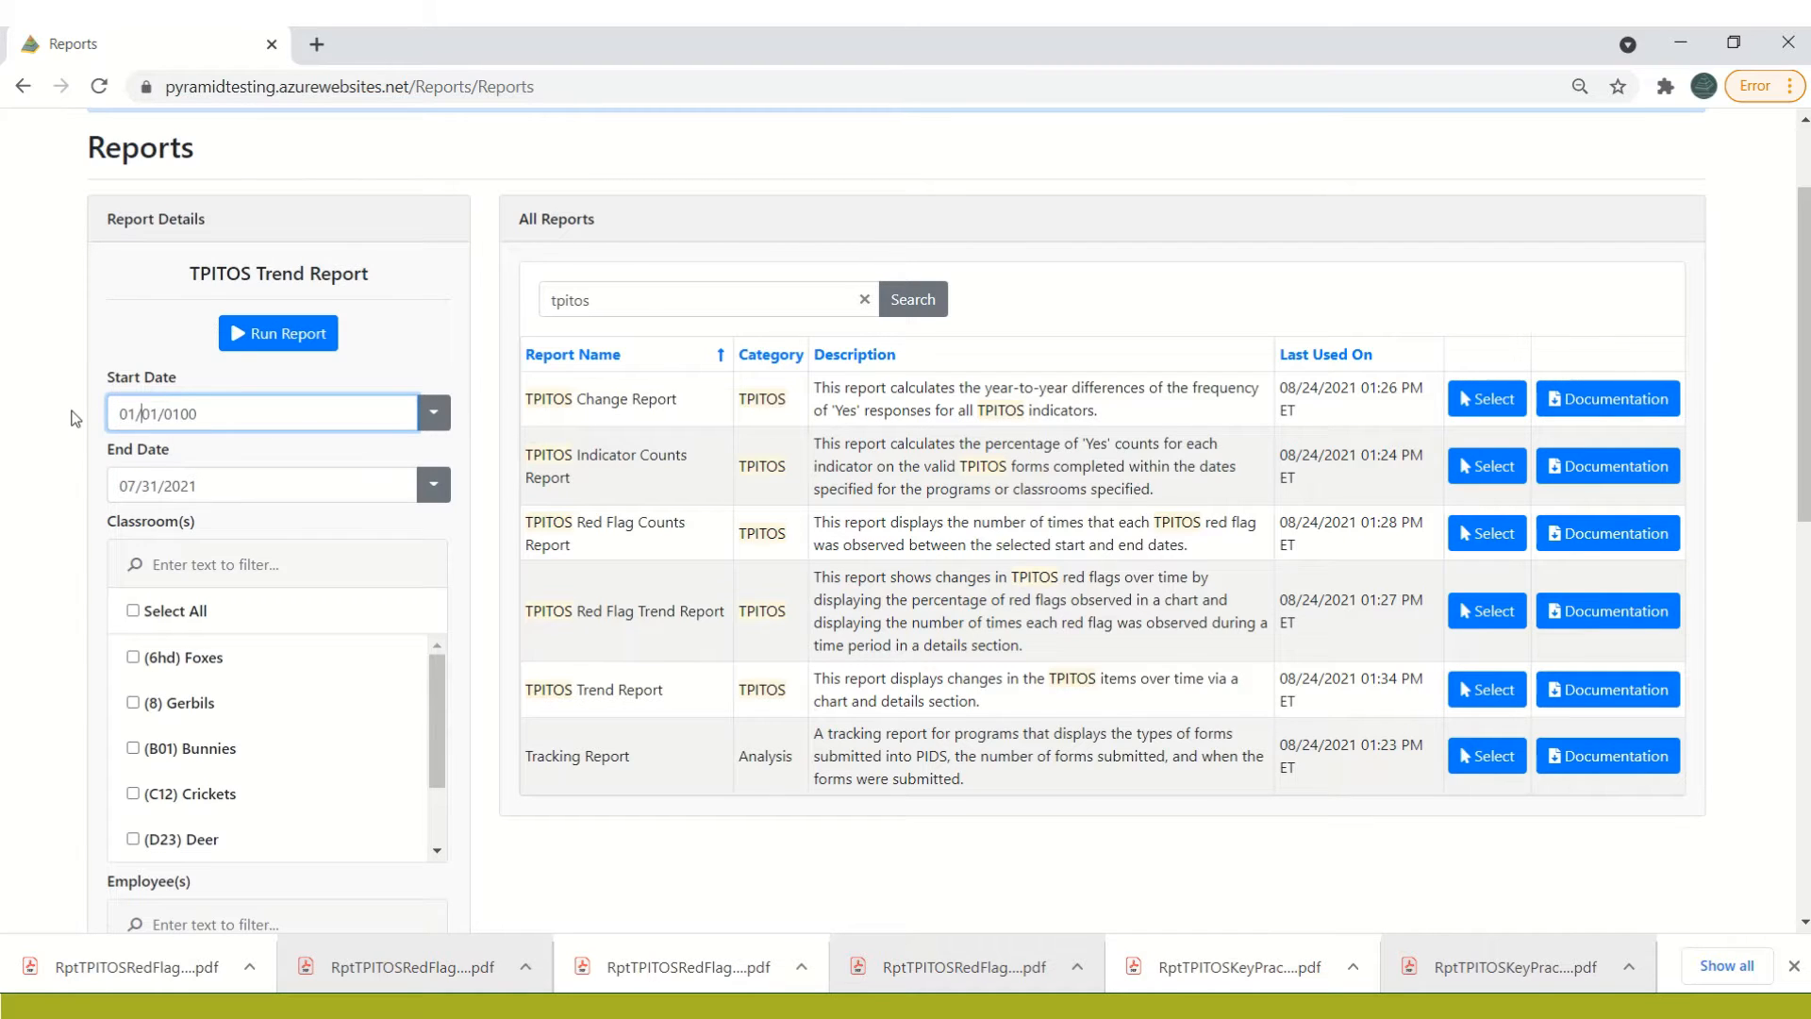
type("01/2017")
left_click(489, 455)
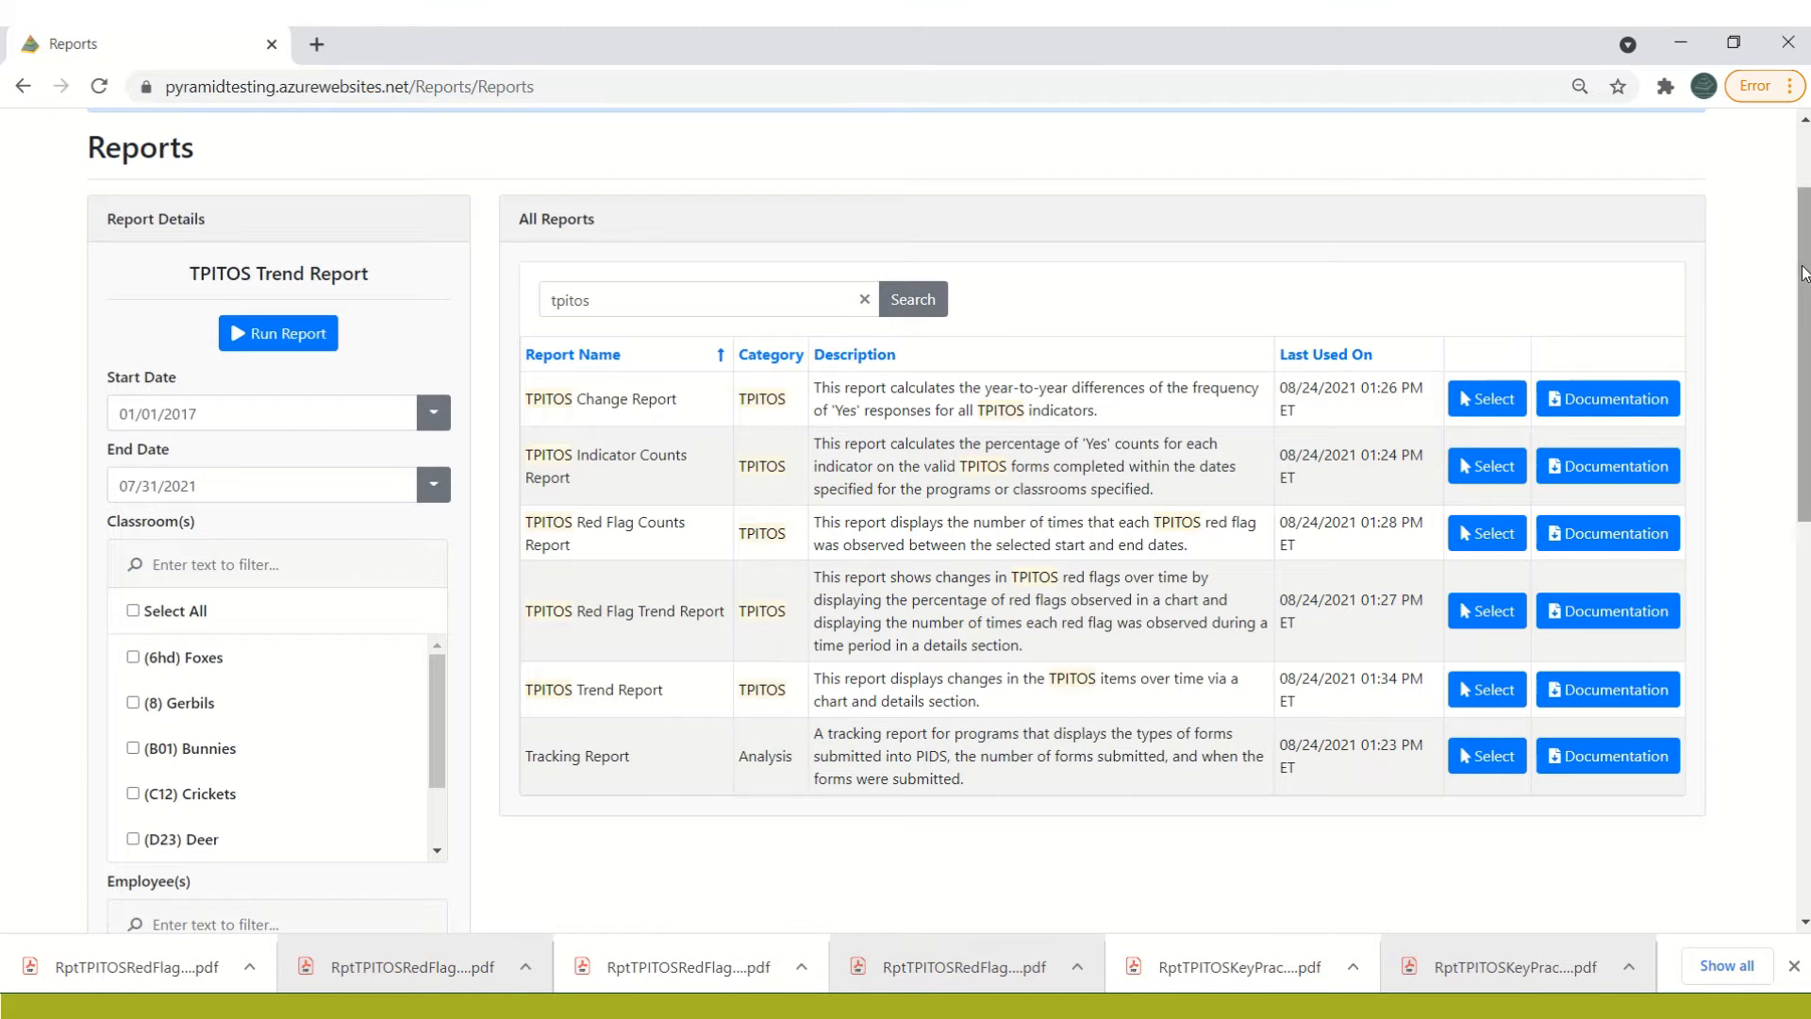
Filter the report's employee list by the teacher's first name and include the matching employee.
left_click_drag(1804, 273, 1805, 364)
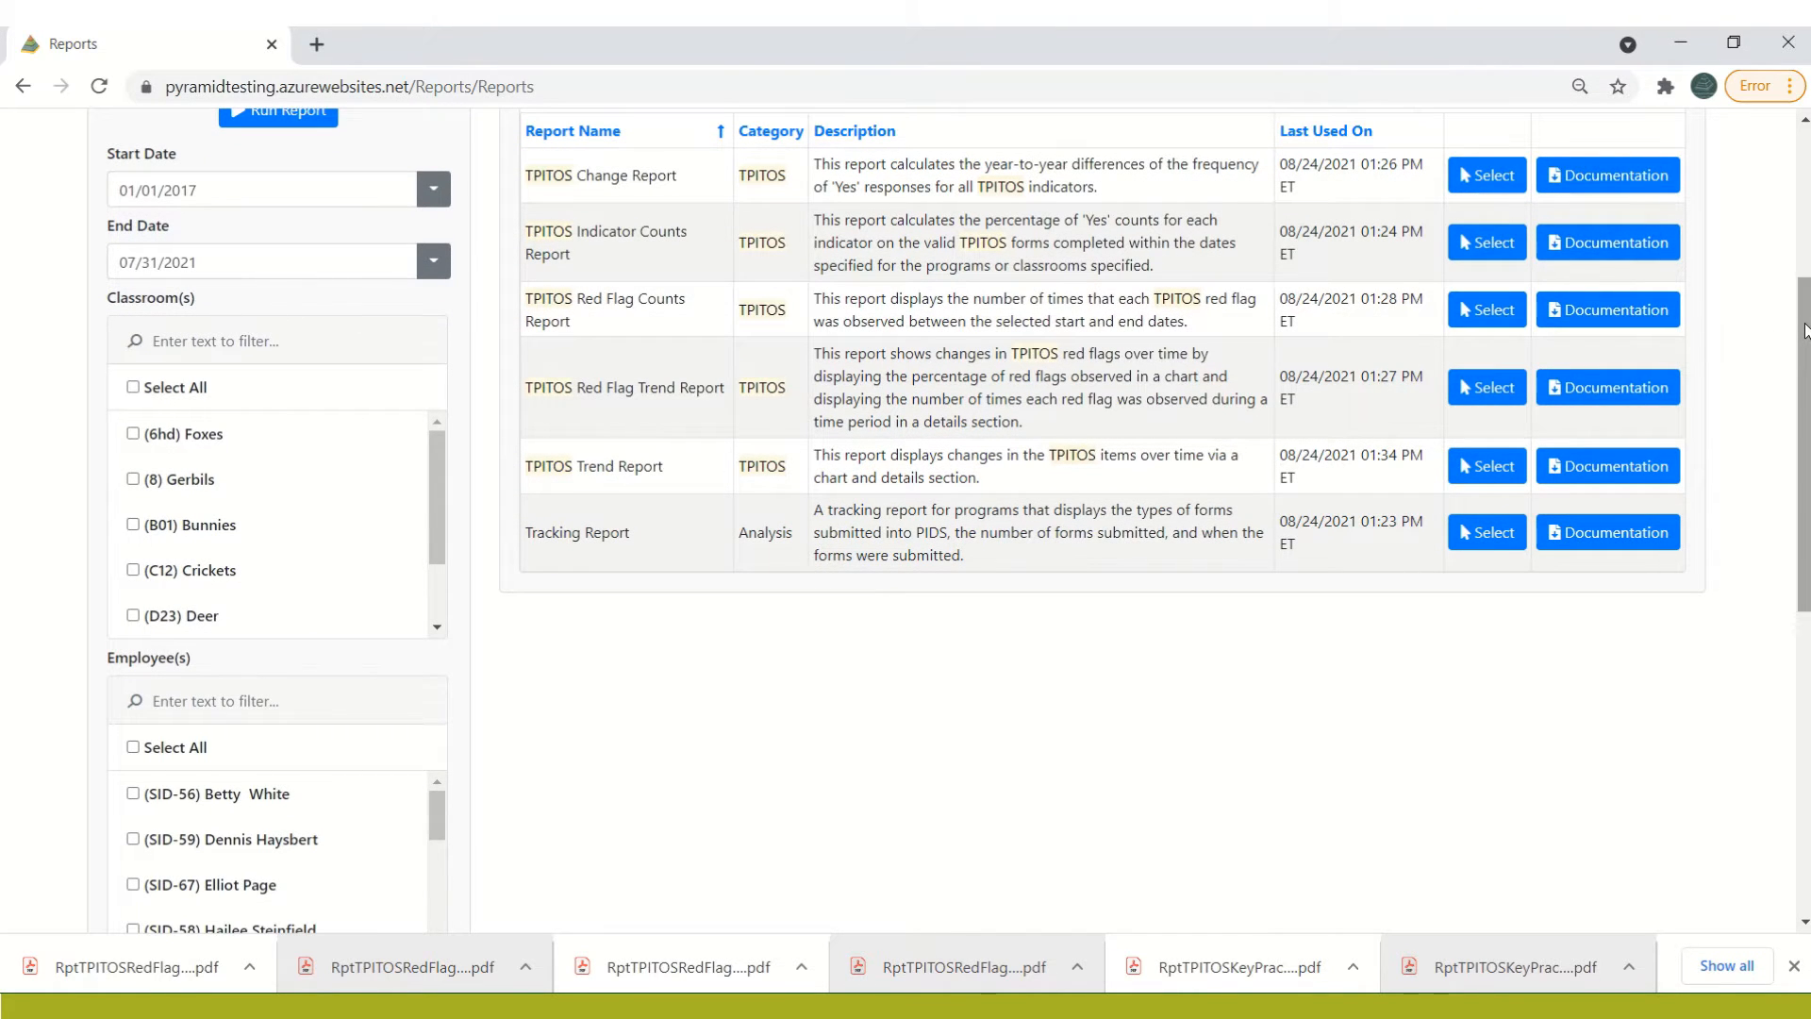
left_click_drag(1804, 330, 1805, 535)
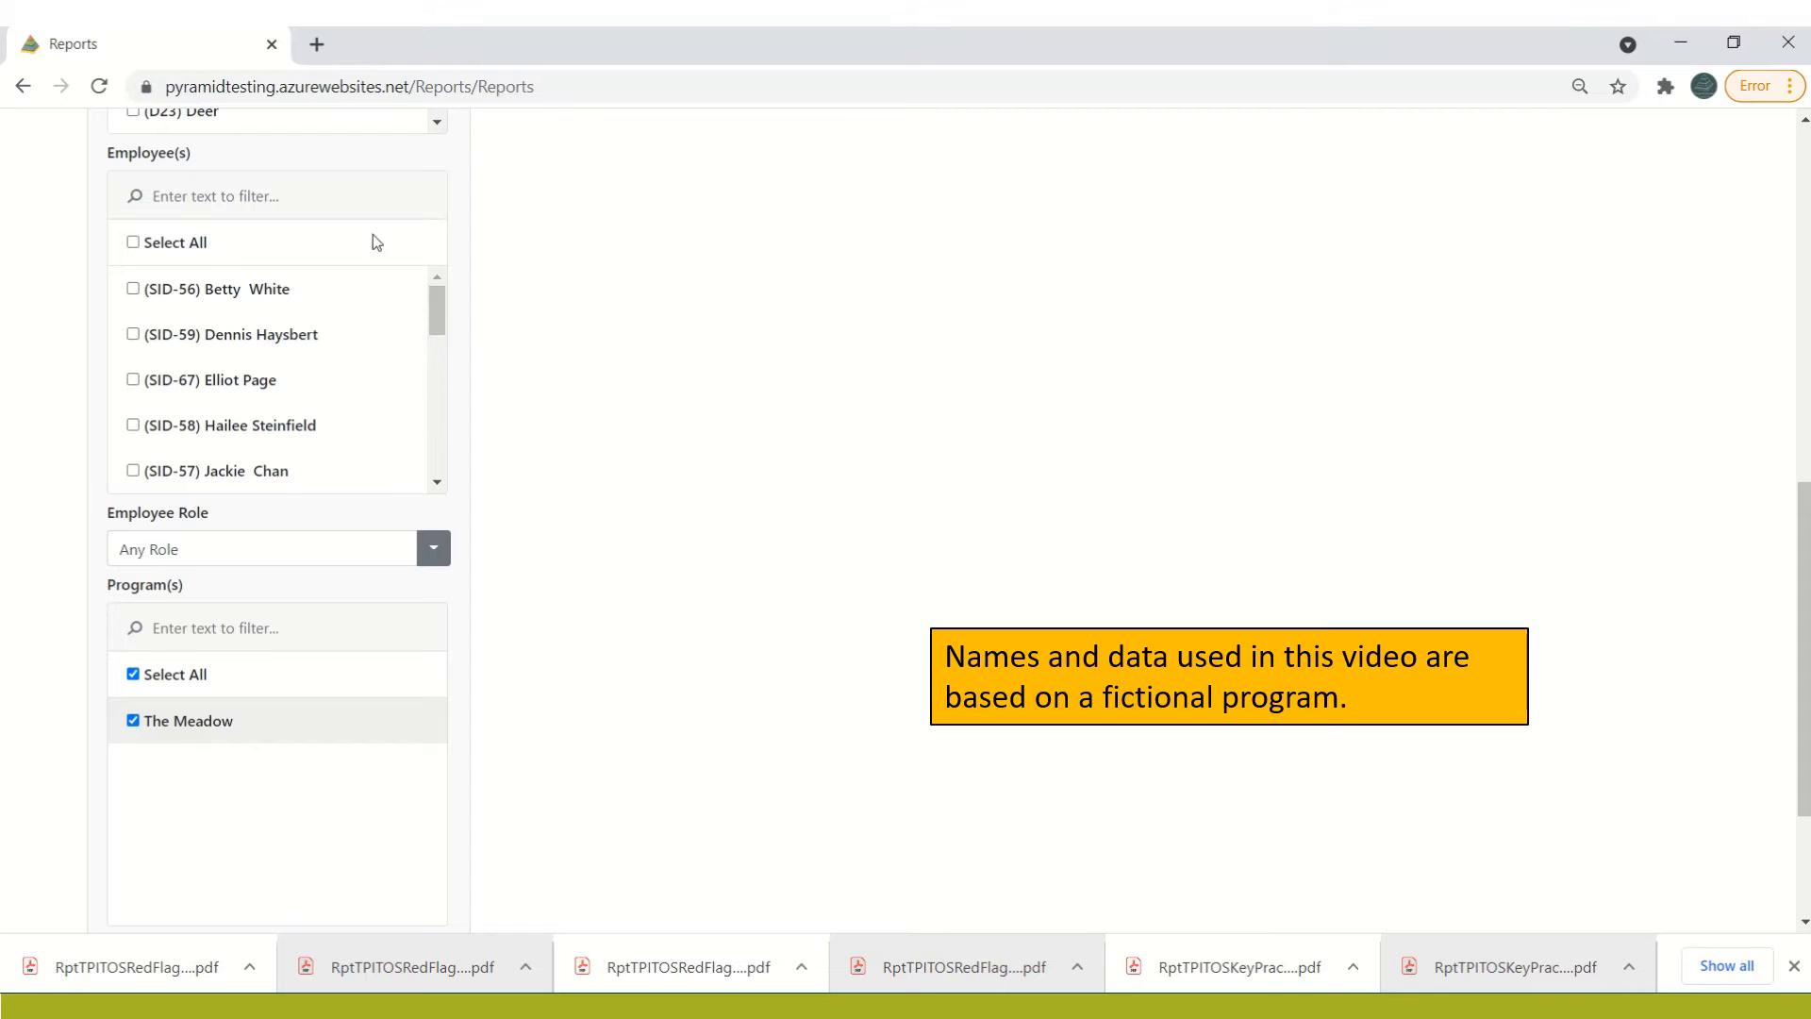
left_click_drag(438, 307, 405, 256)
left_click(226, 198)
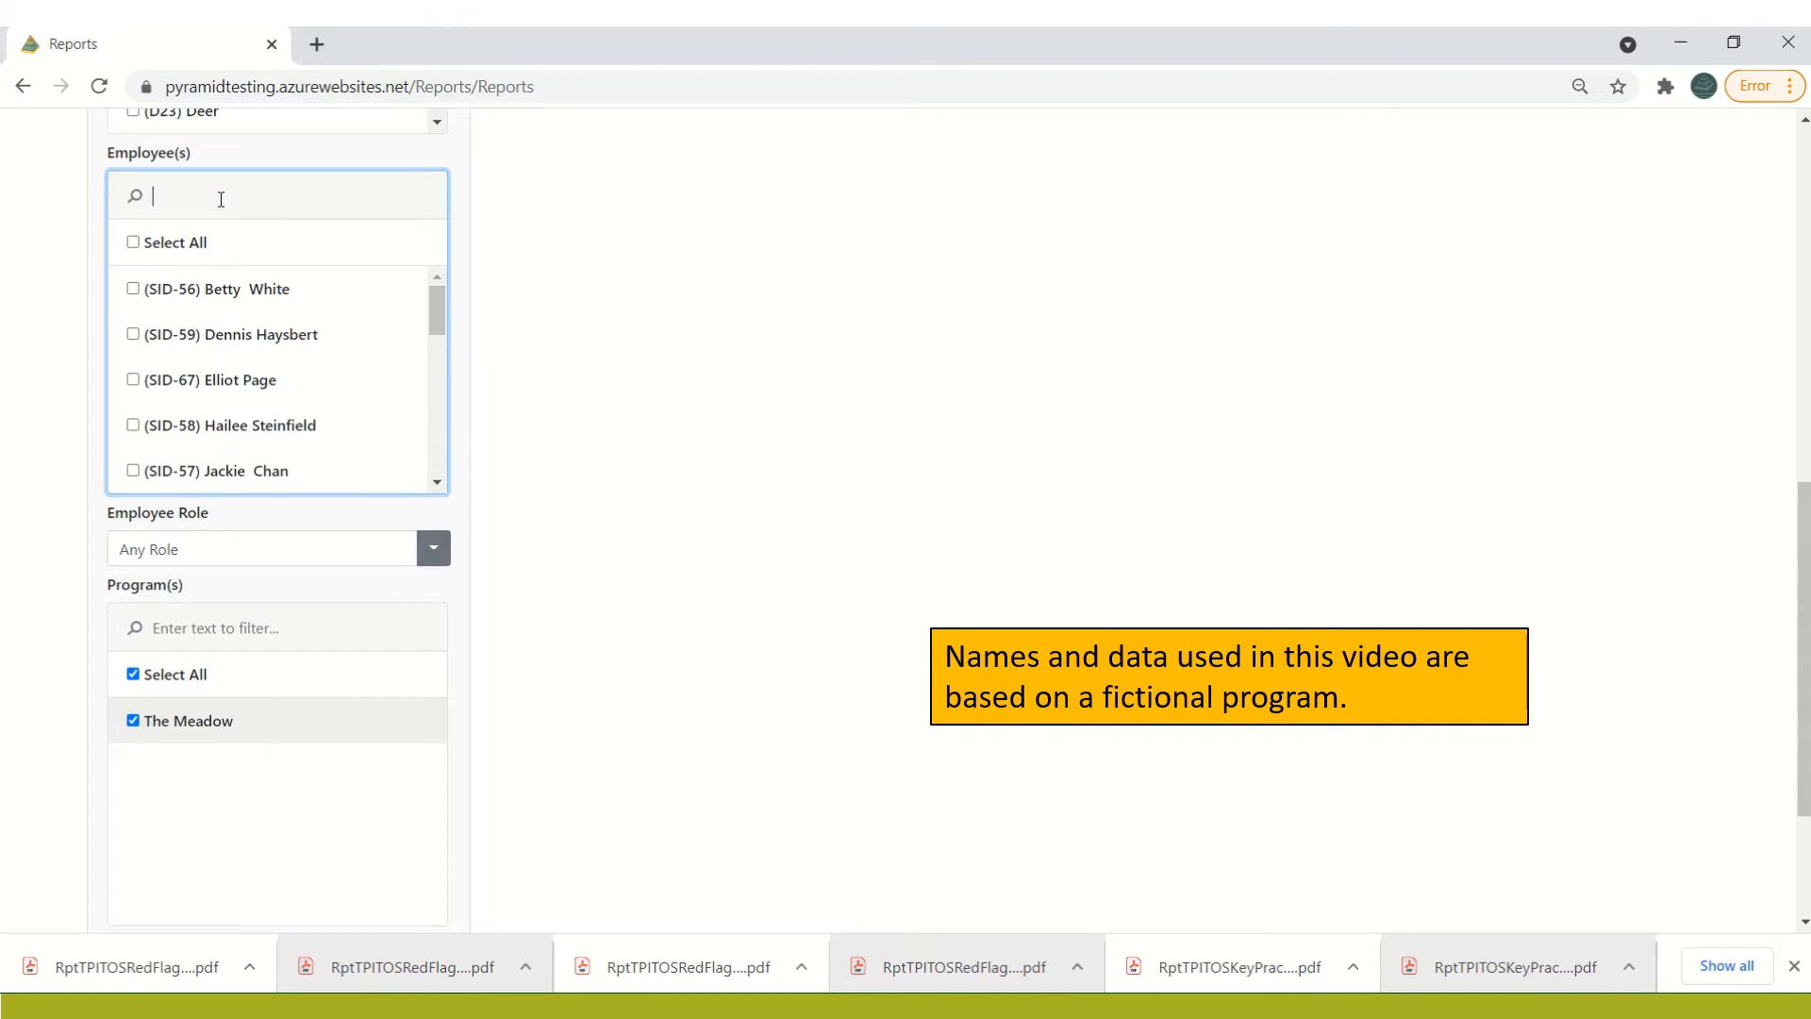
type("jackie")
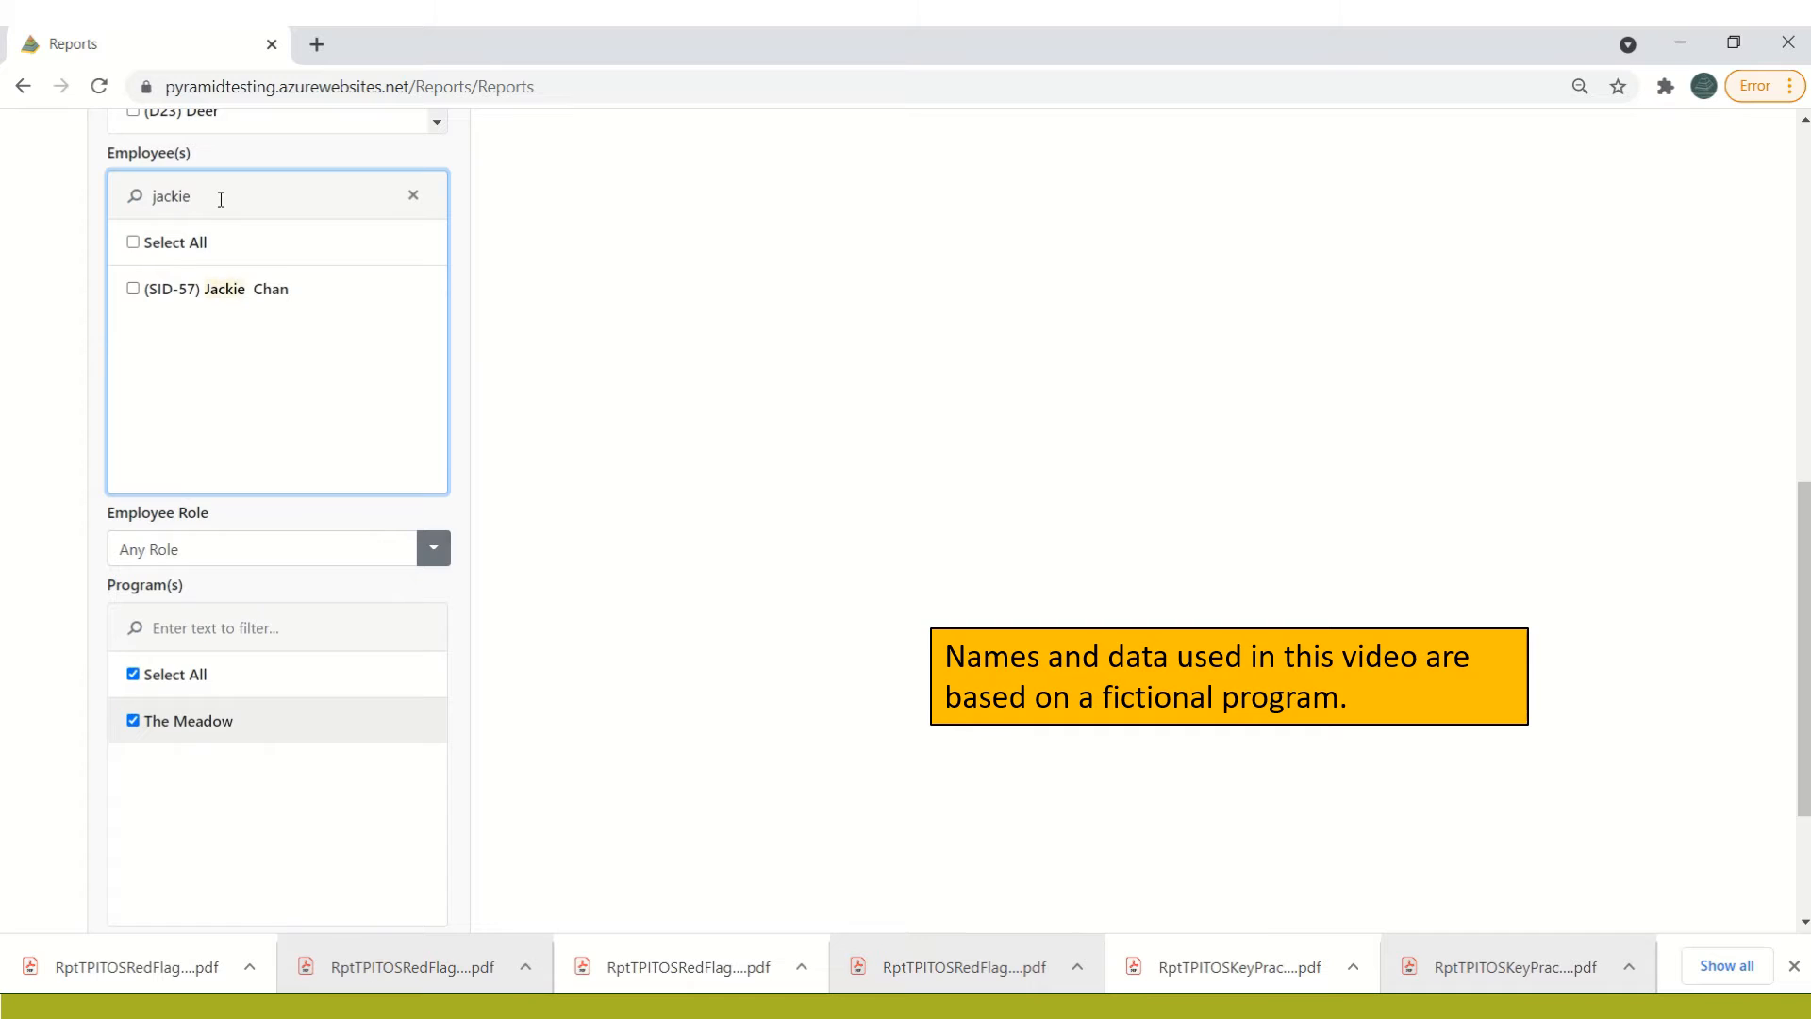
left_click(132, 288)
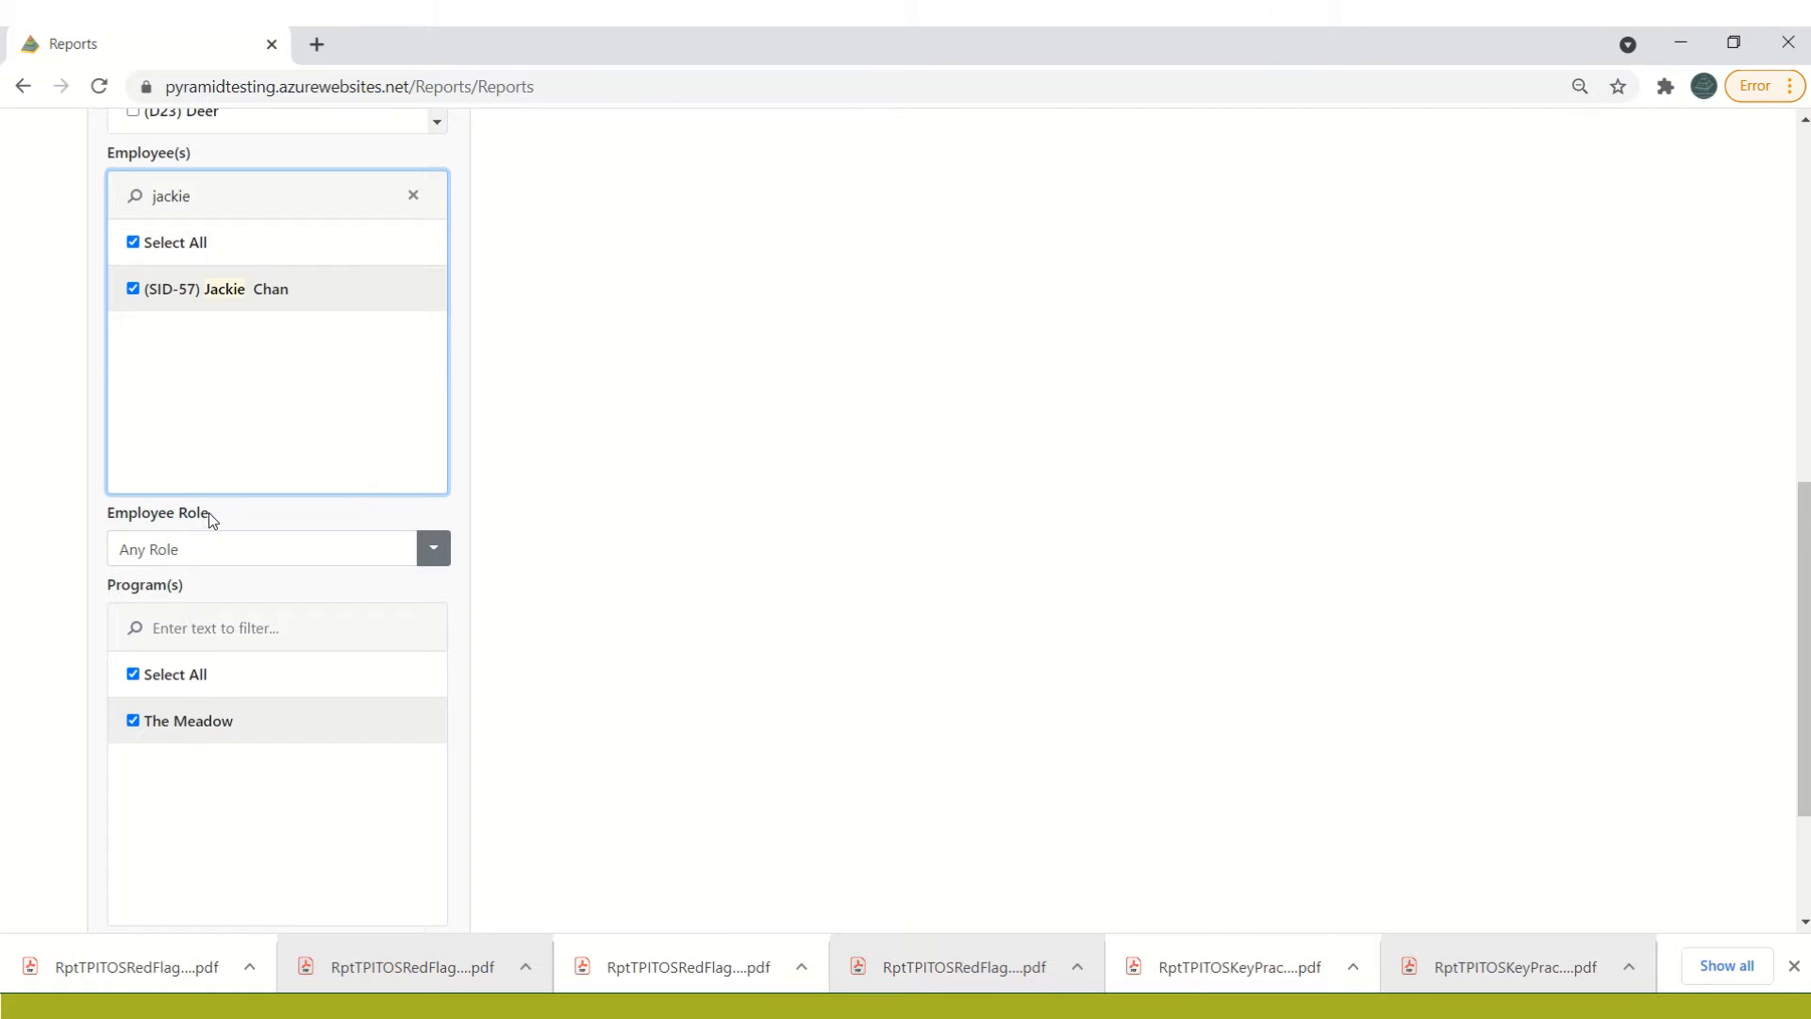
Set the employee role to Lead Teacher and run the TPITOS Trend Report.
left_click(433, 555)
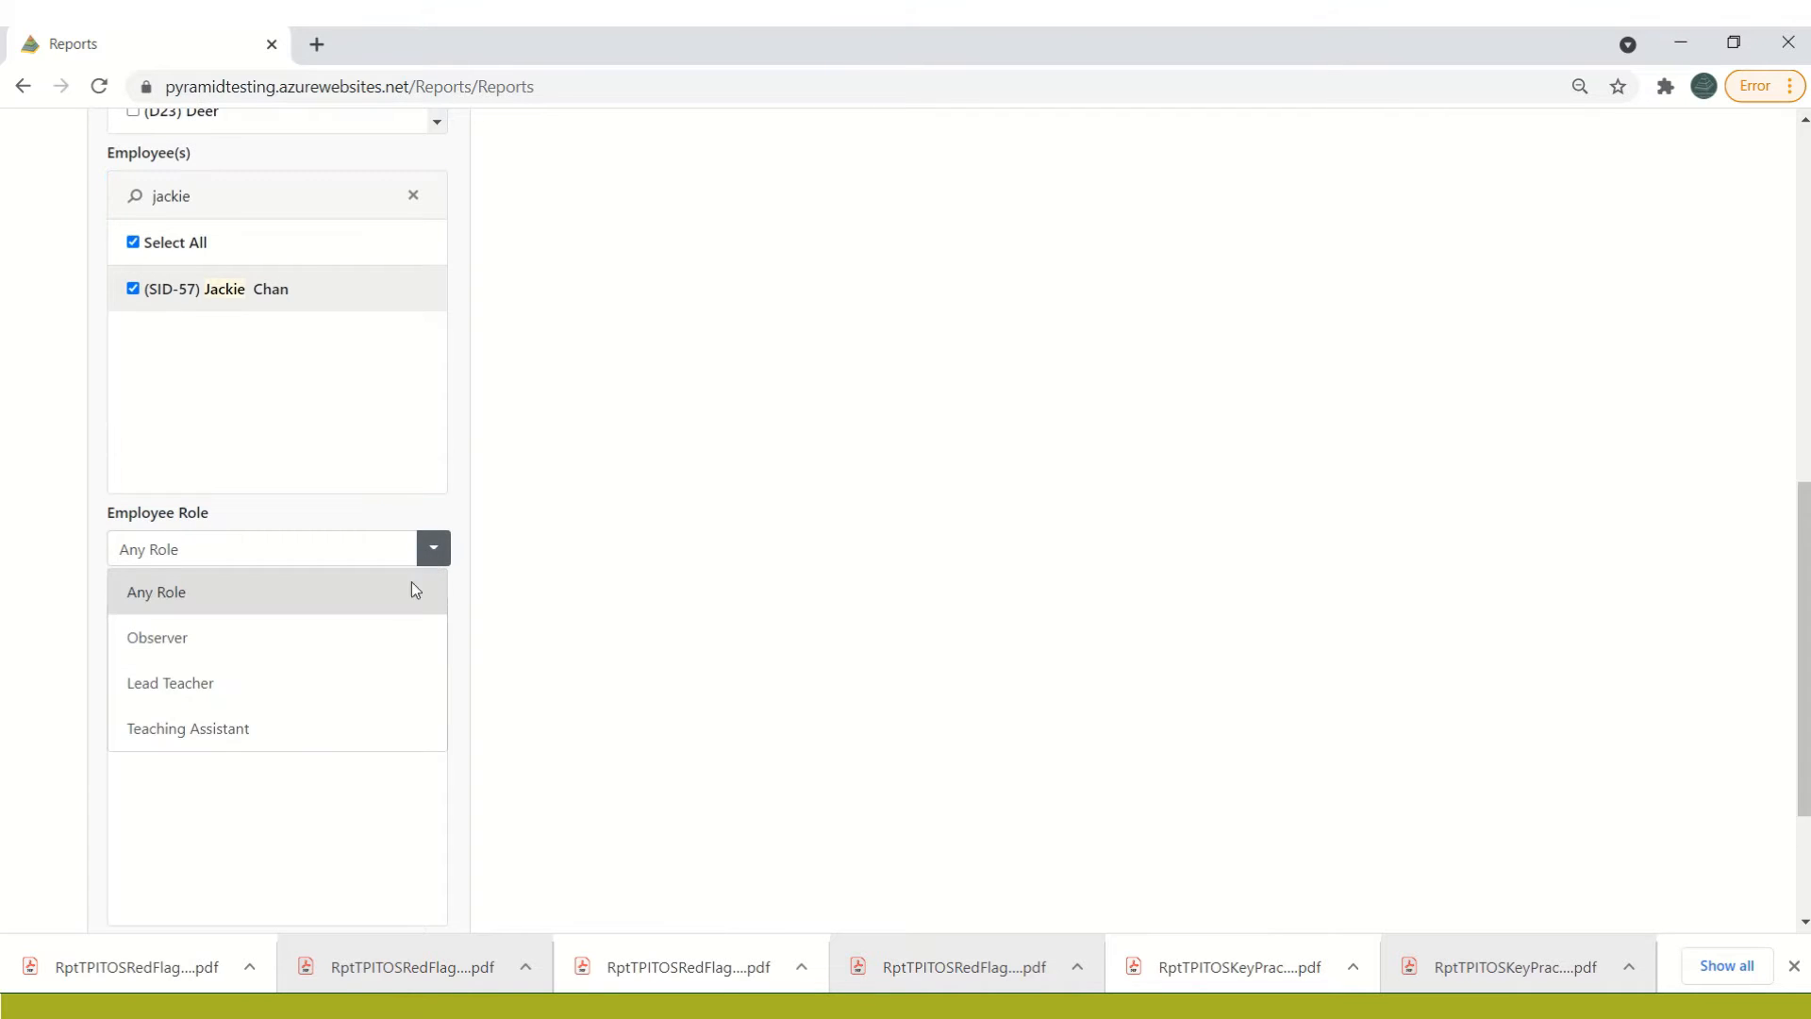
left_click(339, 687)
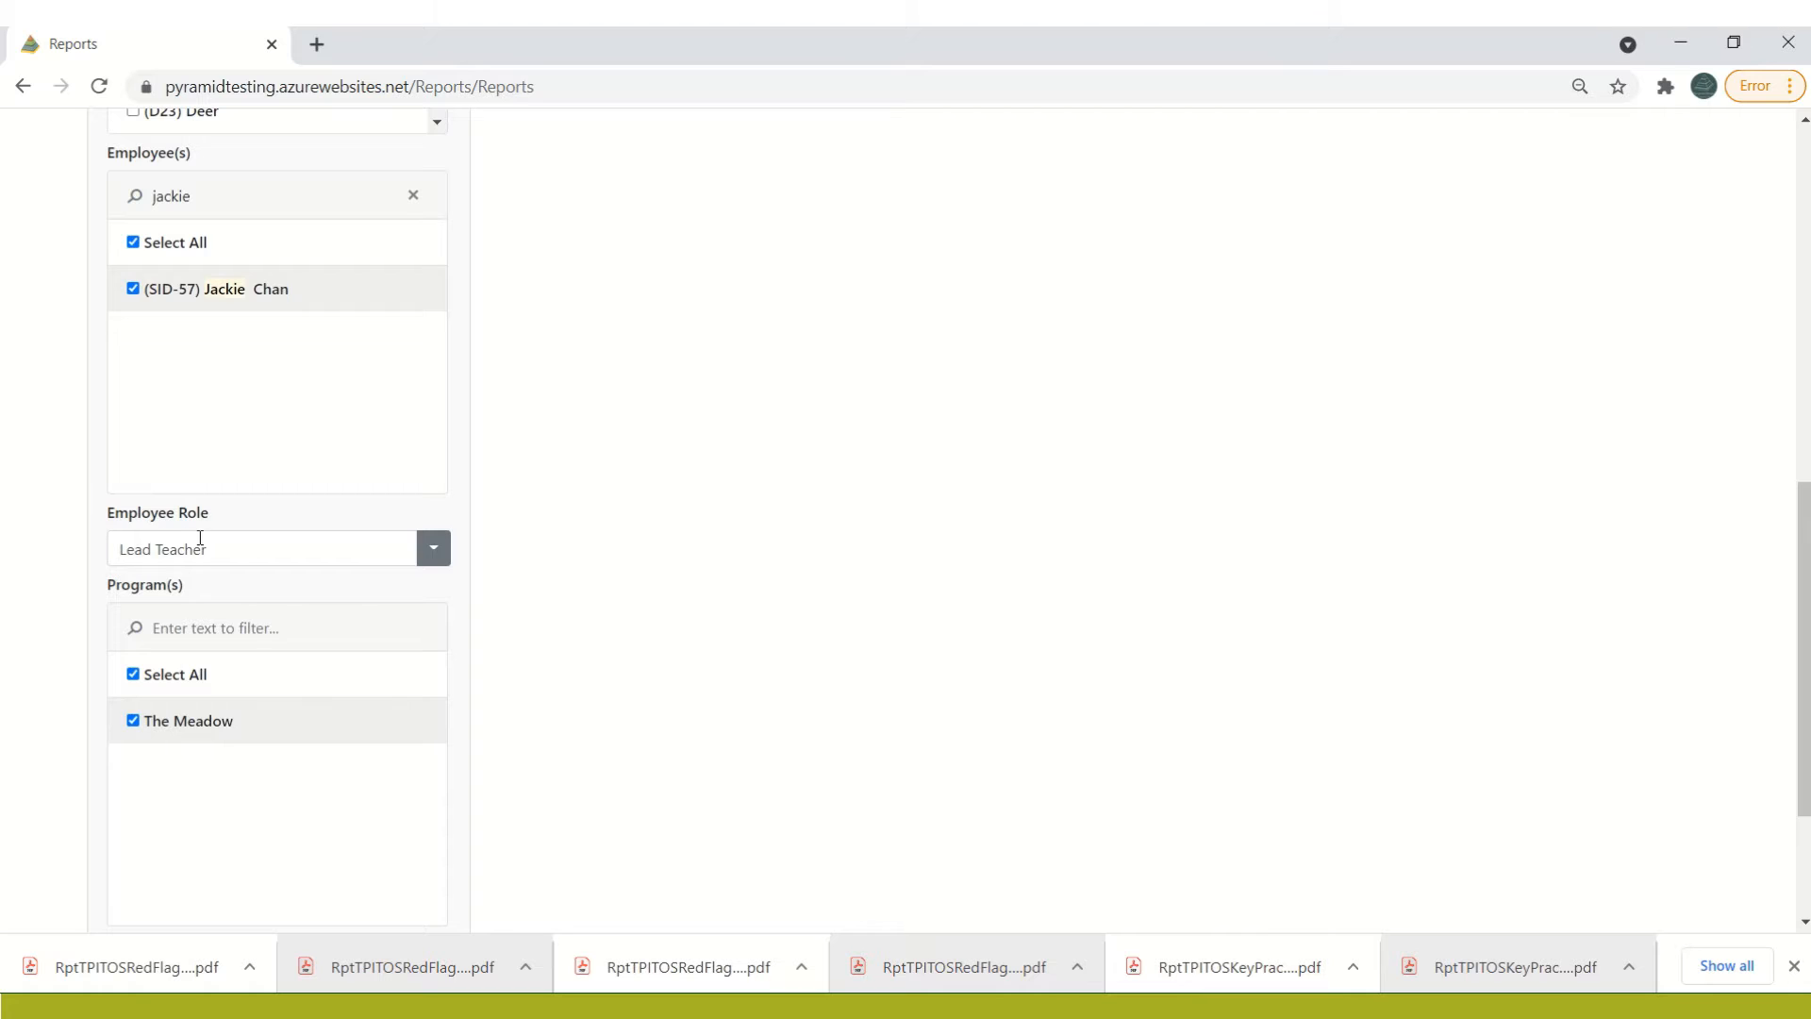
left_click(435, 552)
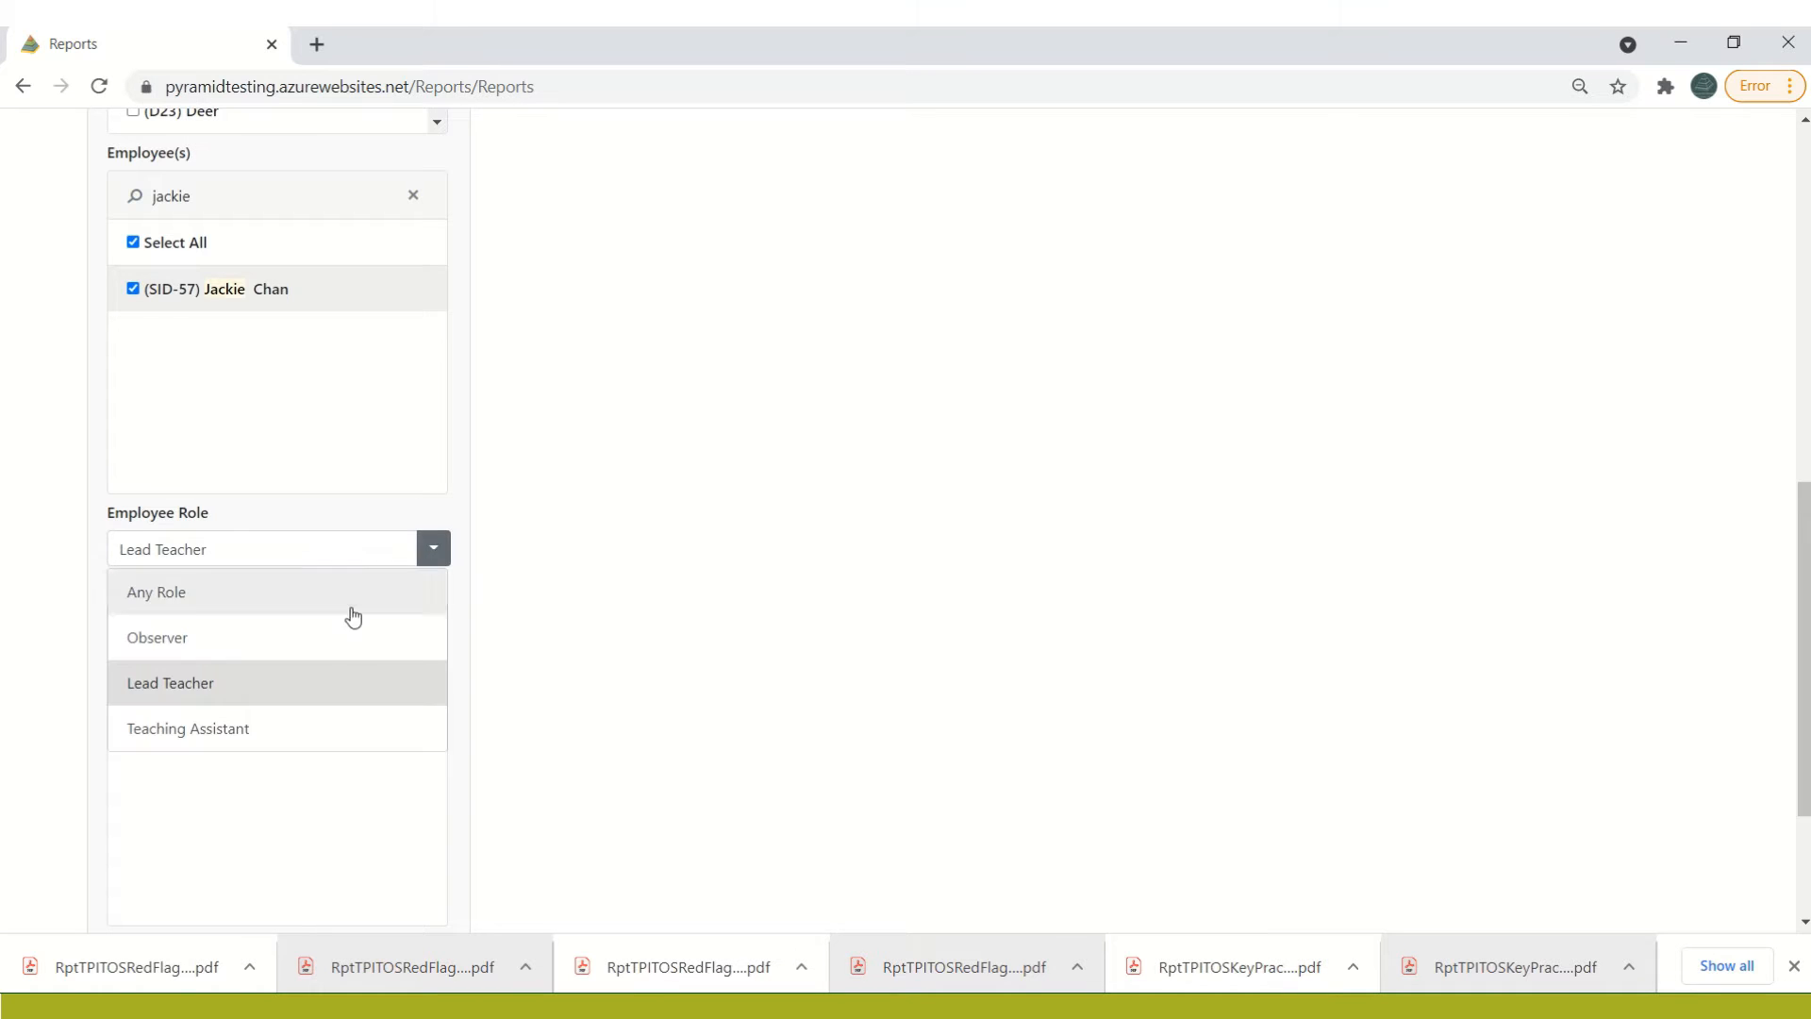
left_click(295, 699)
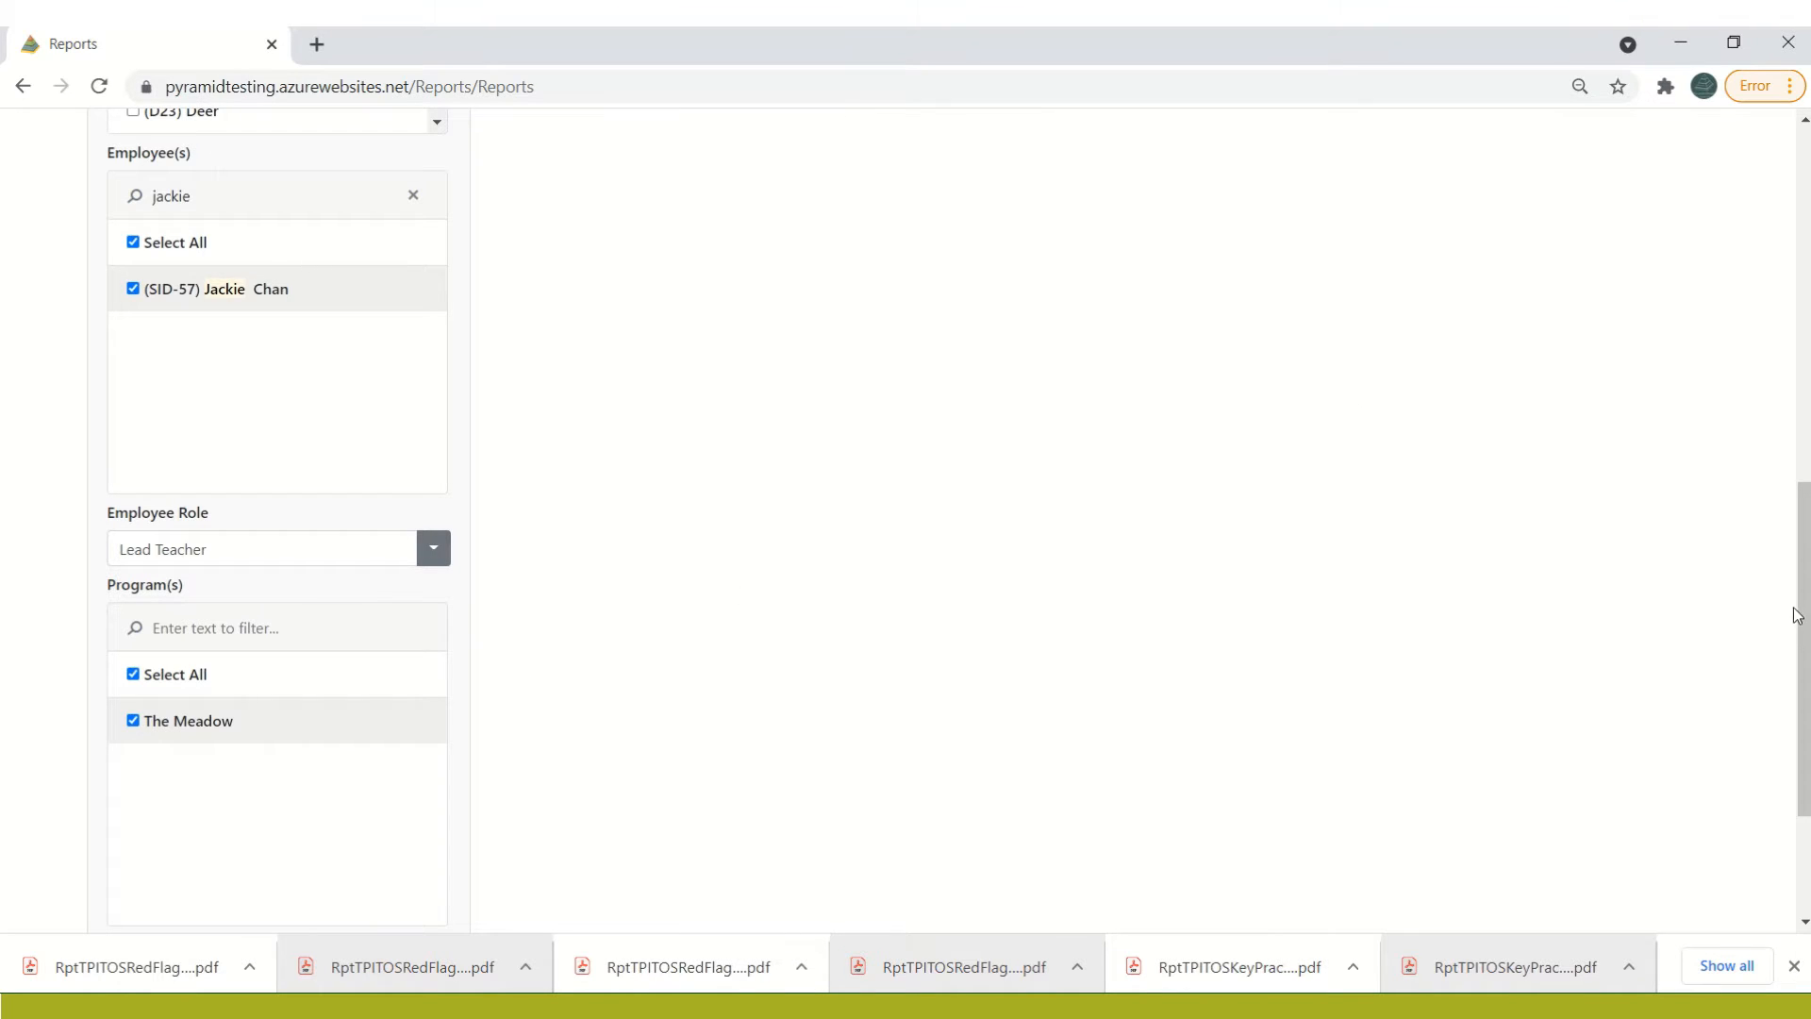
left_click_drag(1803, 613, 1748, 209)
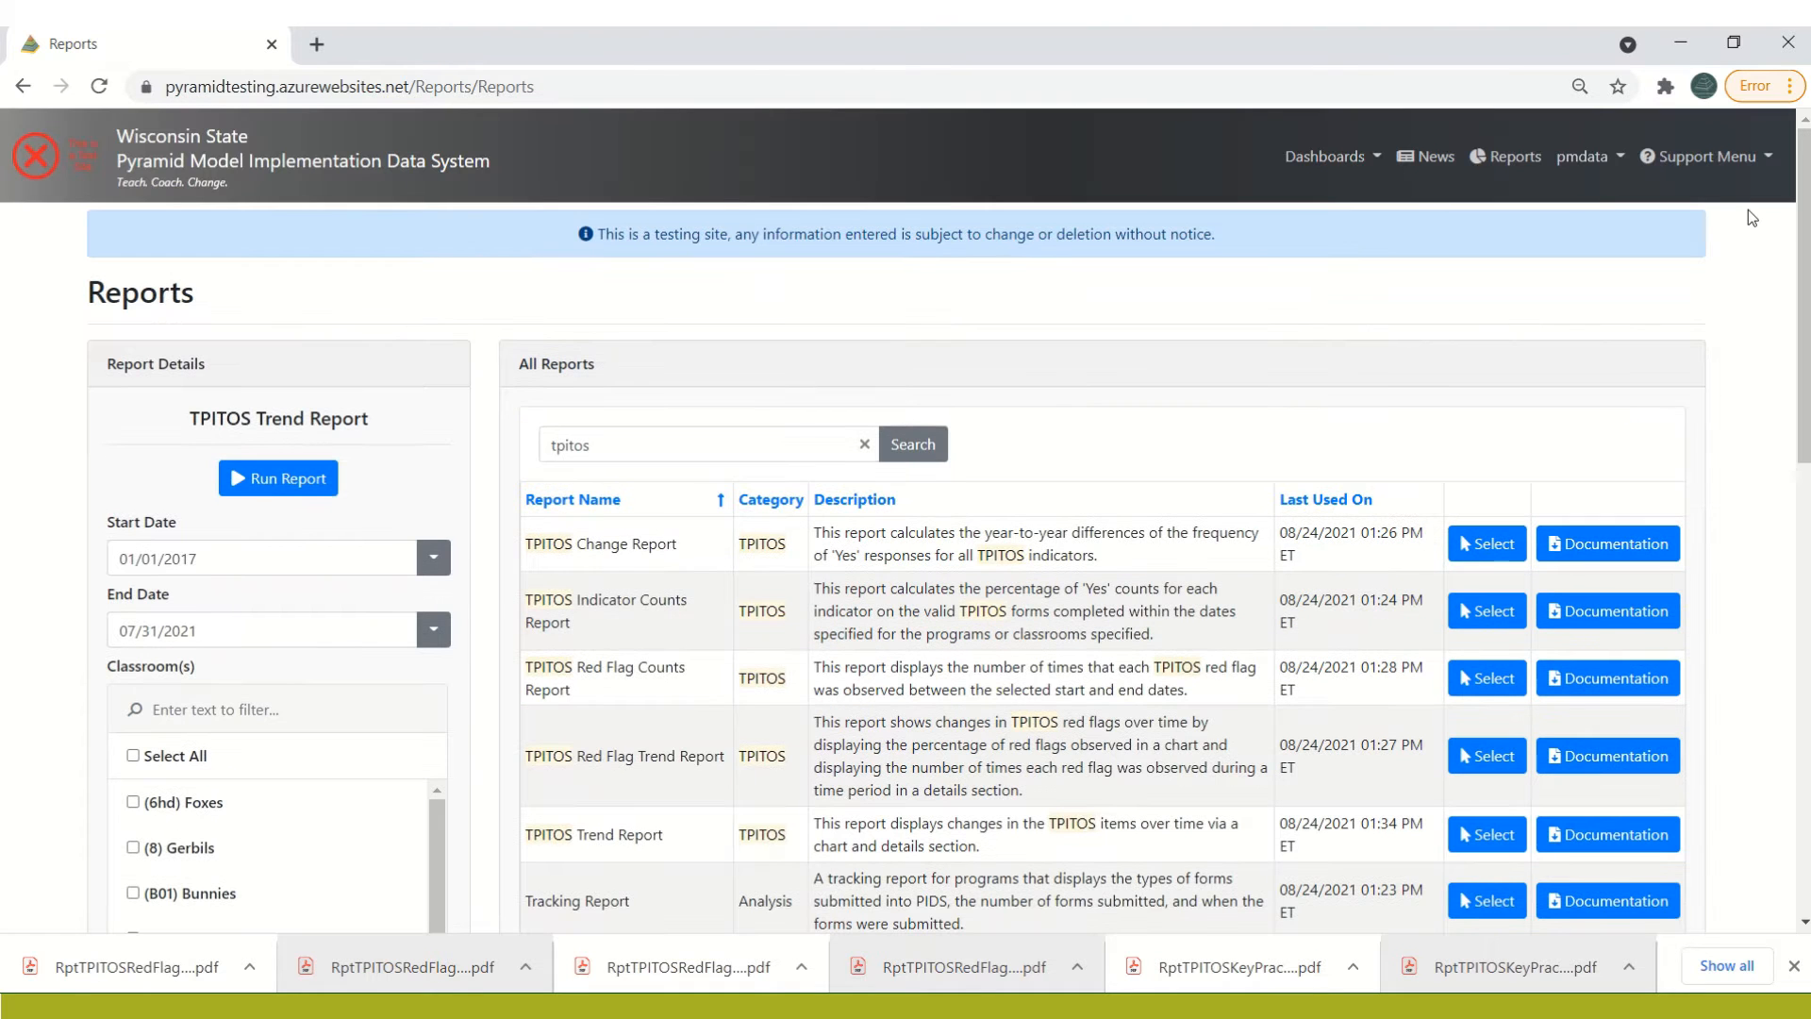
left_click(256, 491)
Examine the chart of indicators observed by item, and page through the details to the report criteria on the last page.
left_click_drag(1804, 329, 1806, 476)
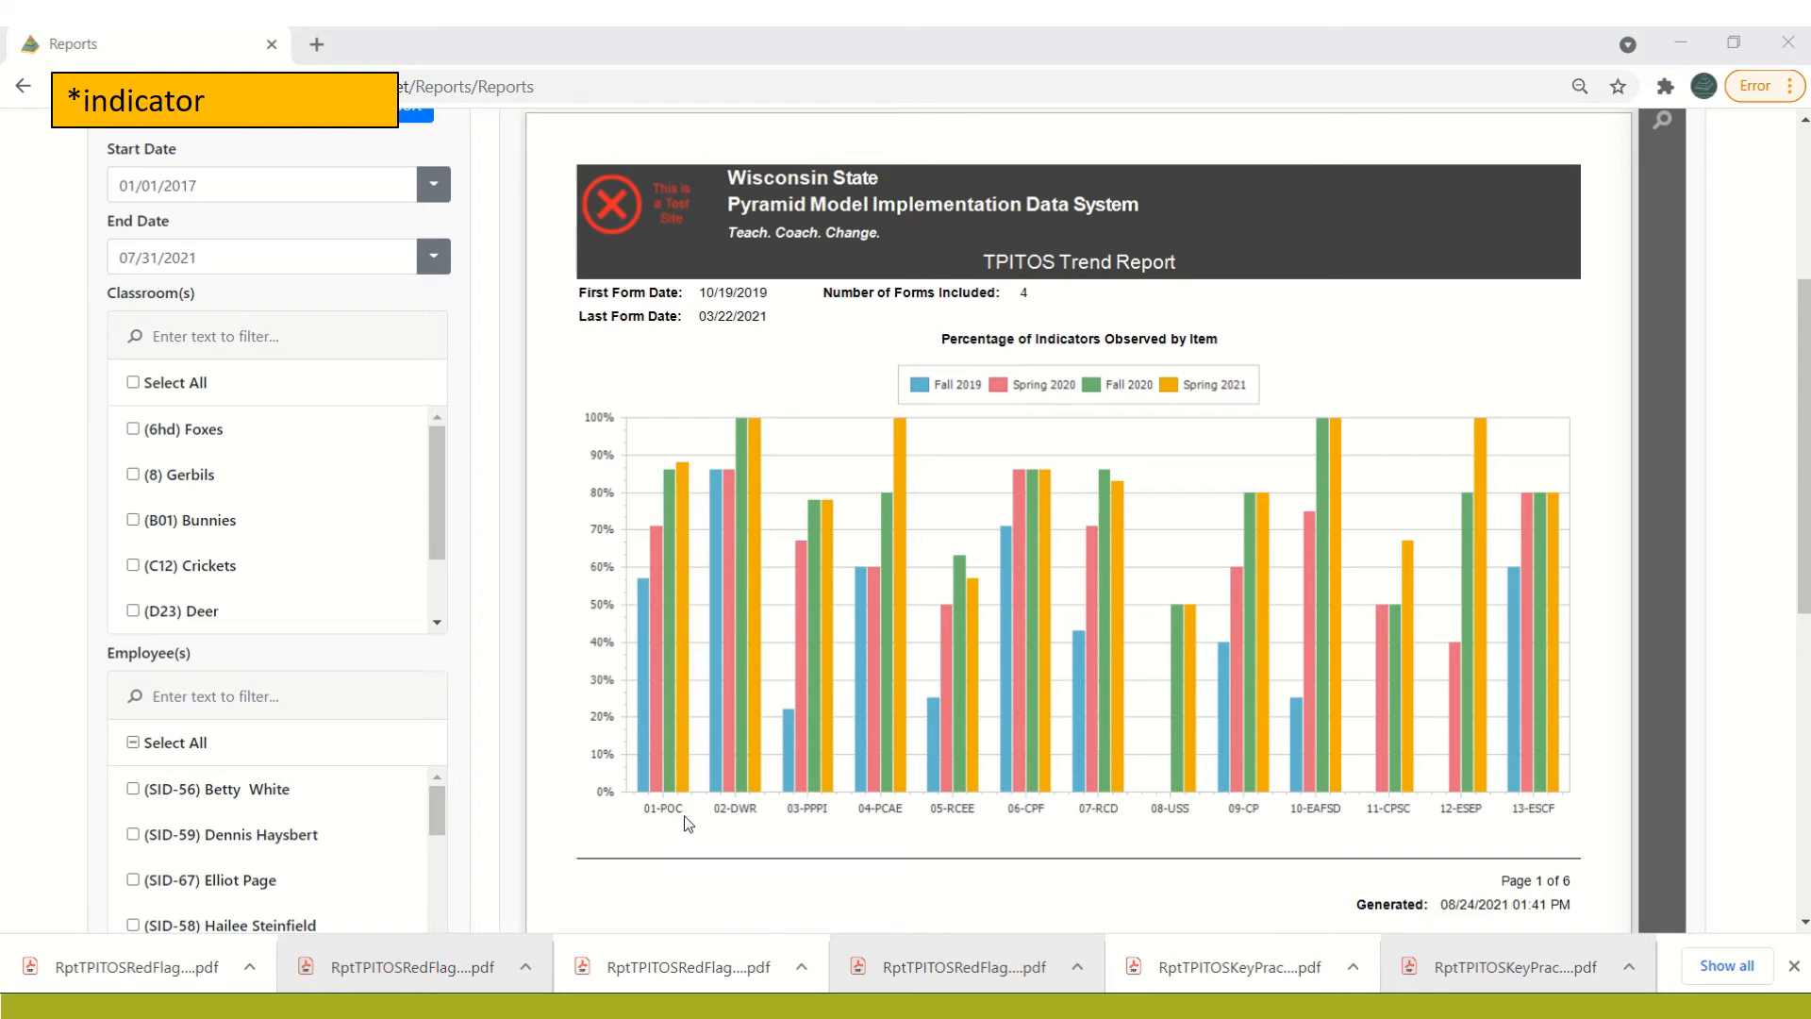
scroll(1806, 547, "up", 2)
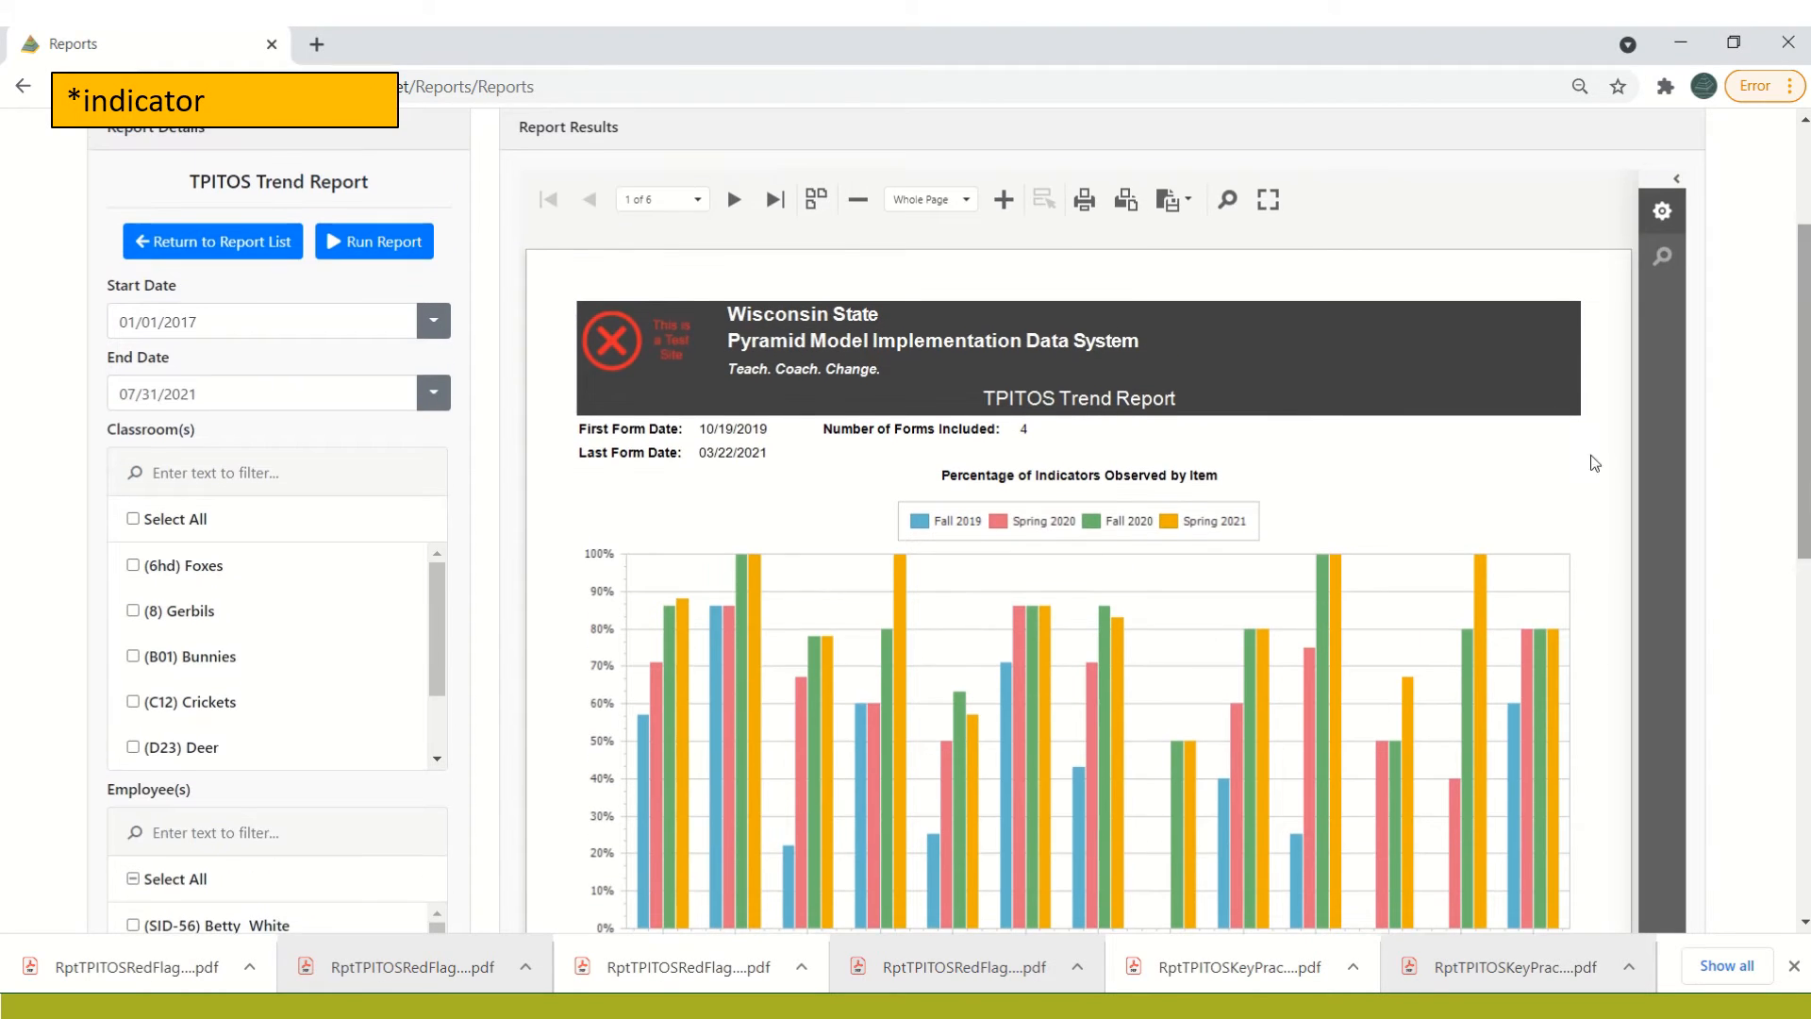
left_click(735, 202)
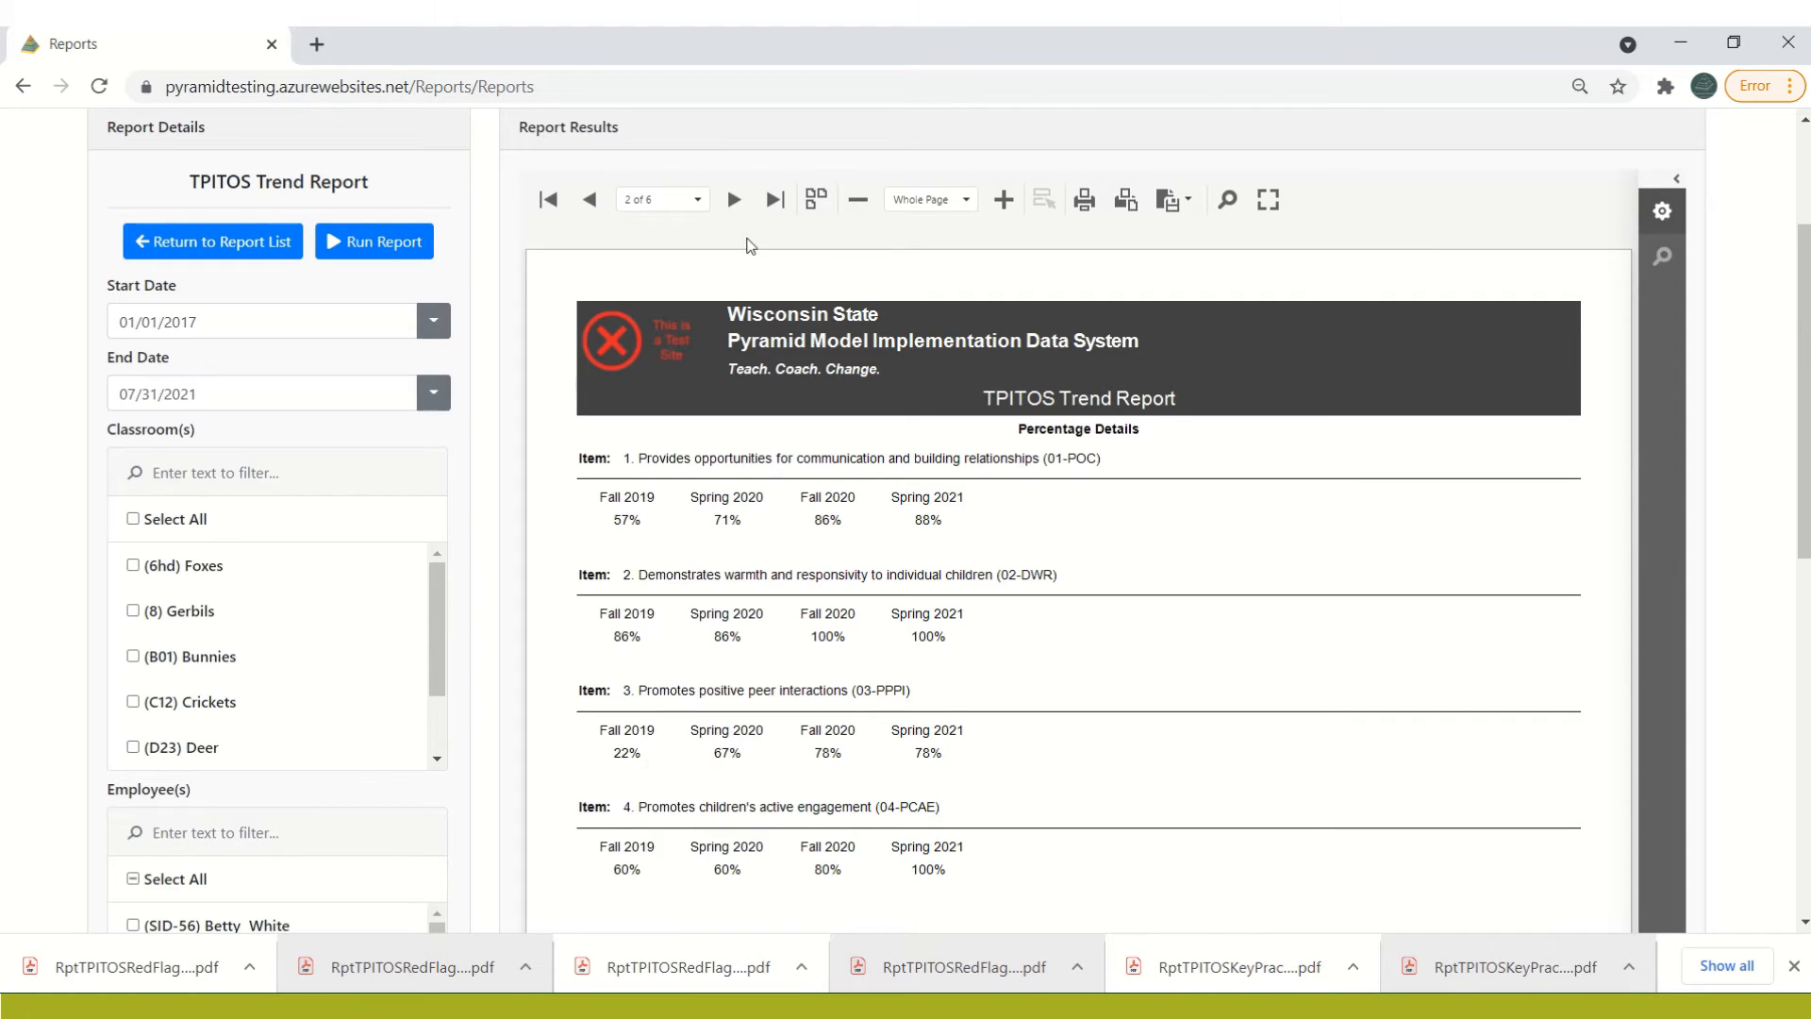
left_click(735, 201)
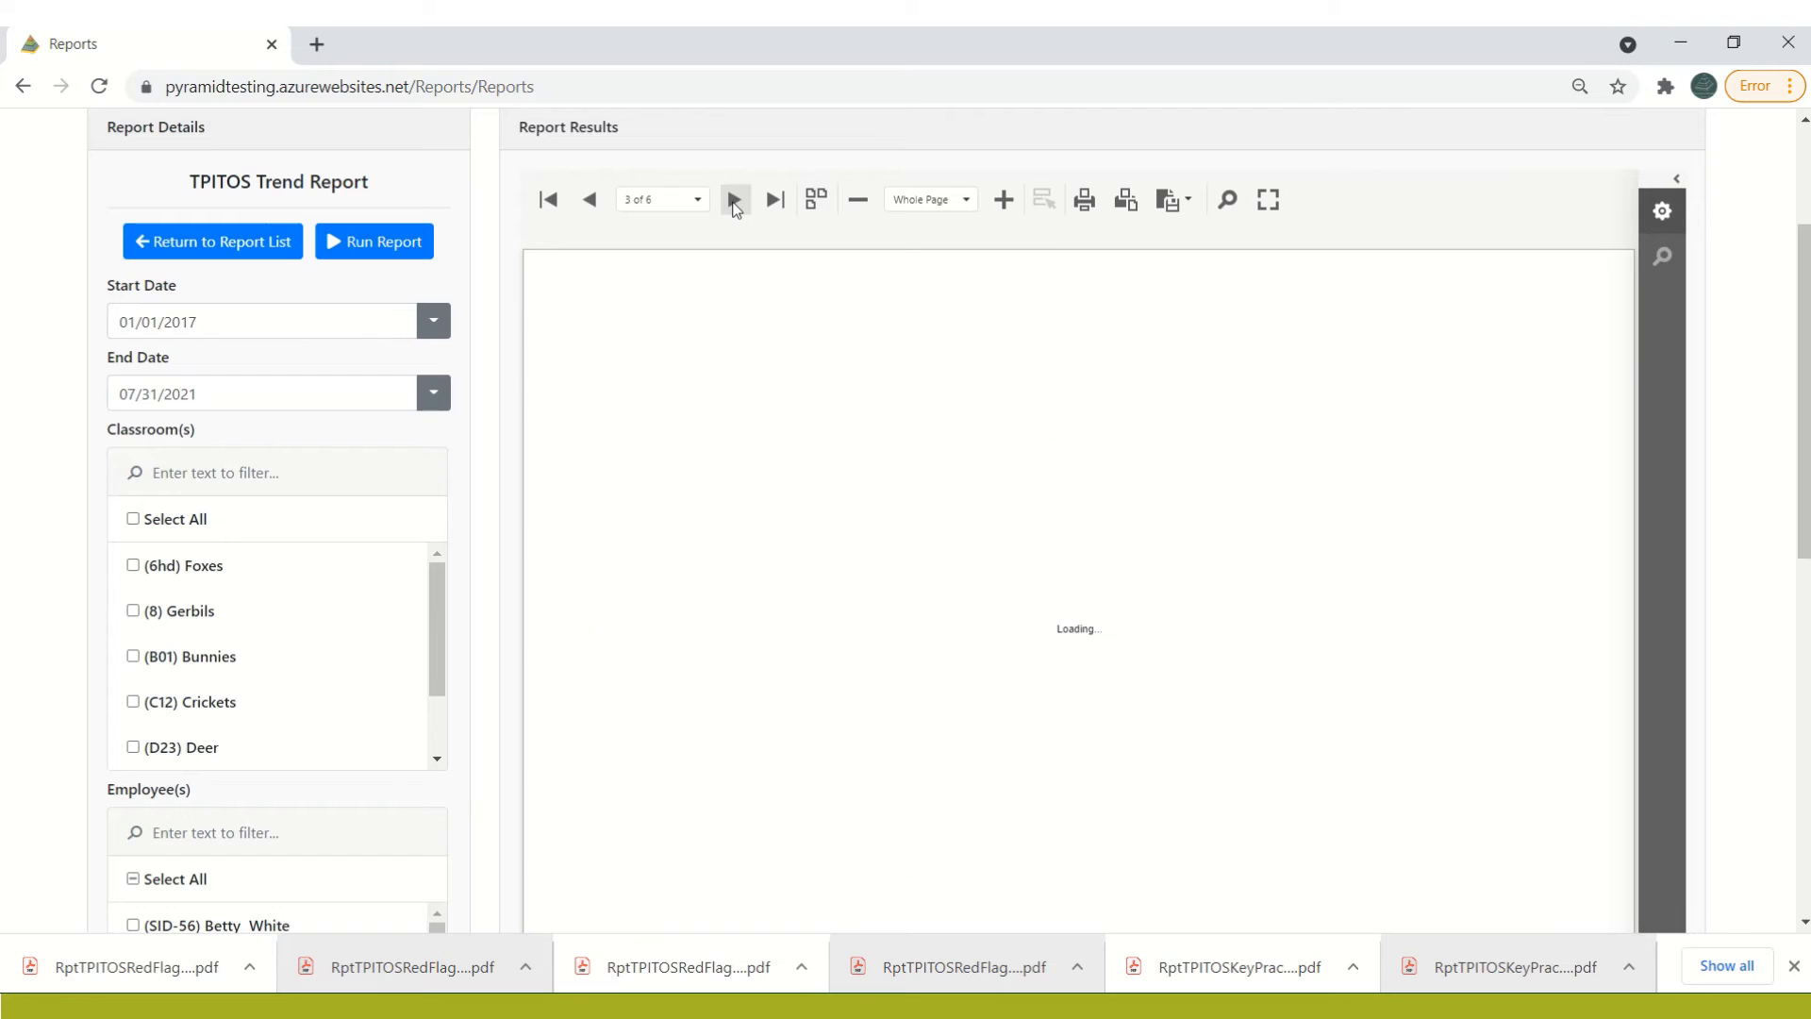
left_click(735, 201)
left_click(734, 201)
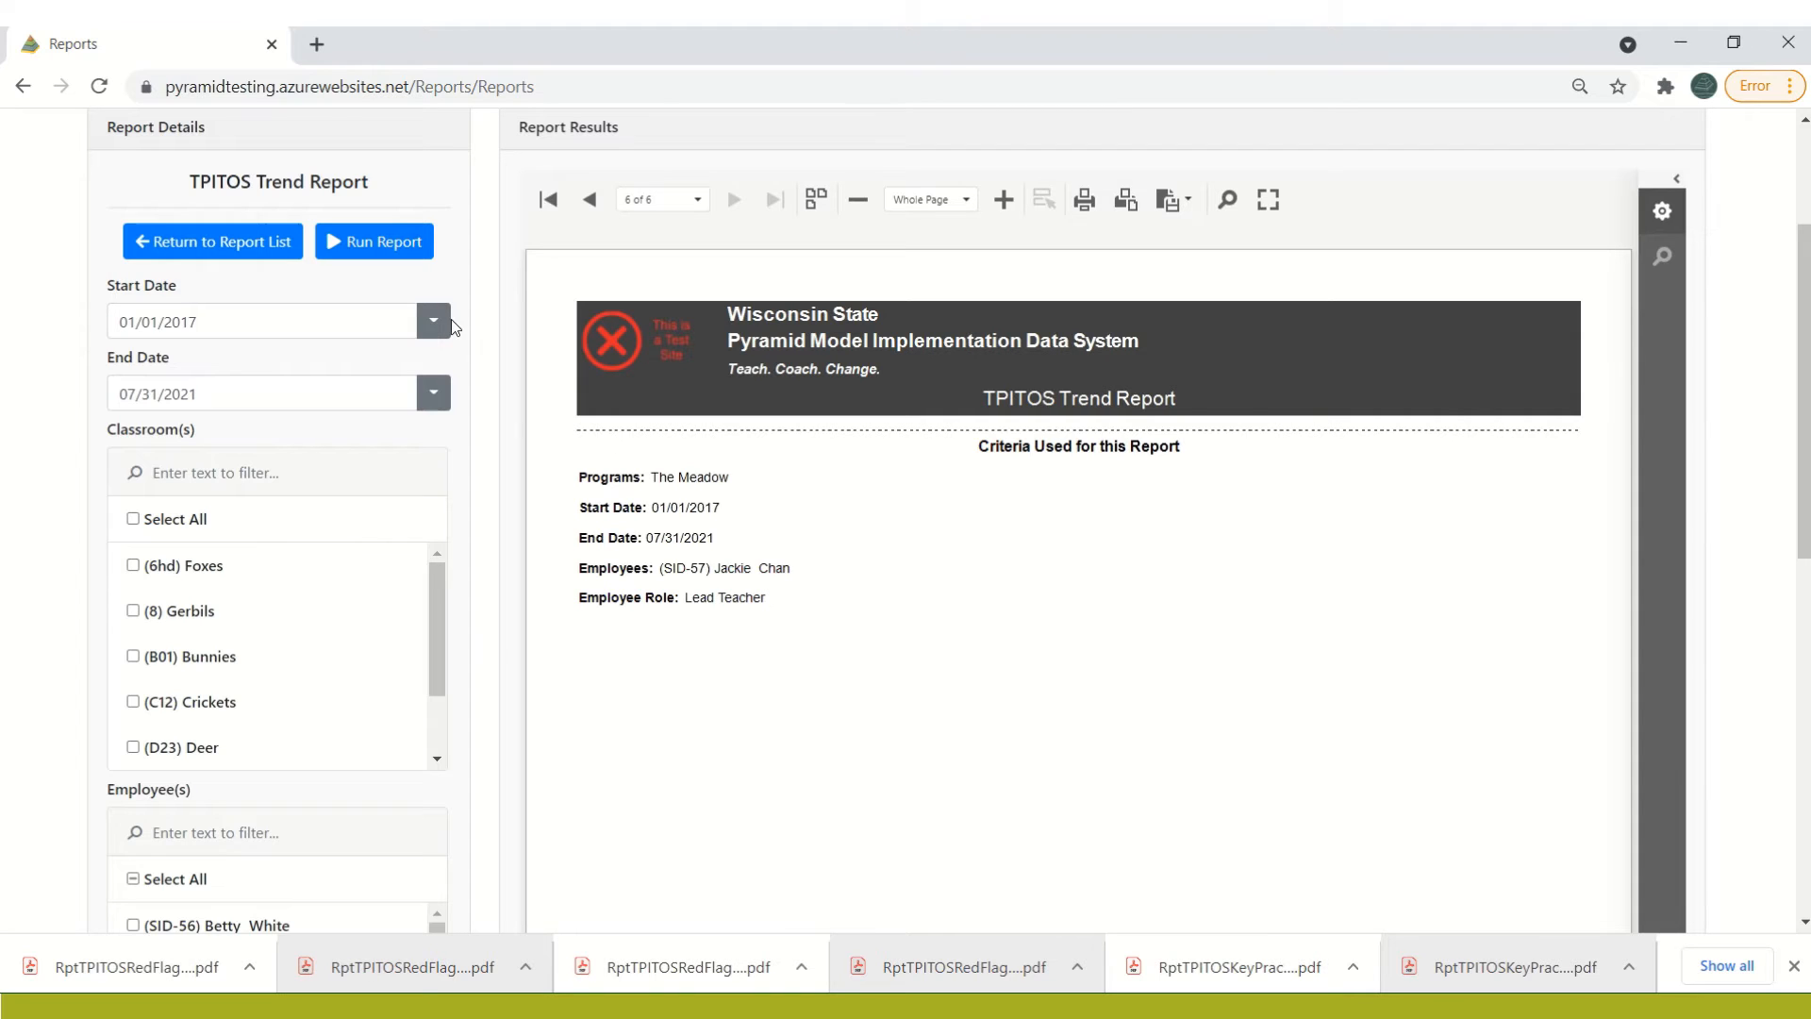
Return to the report list, select the TPITOS Red Flag Trend Report, and set its start date to 01/01/2017.
left_click(177, 248)
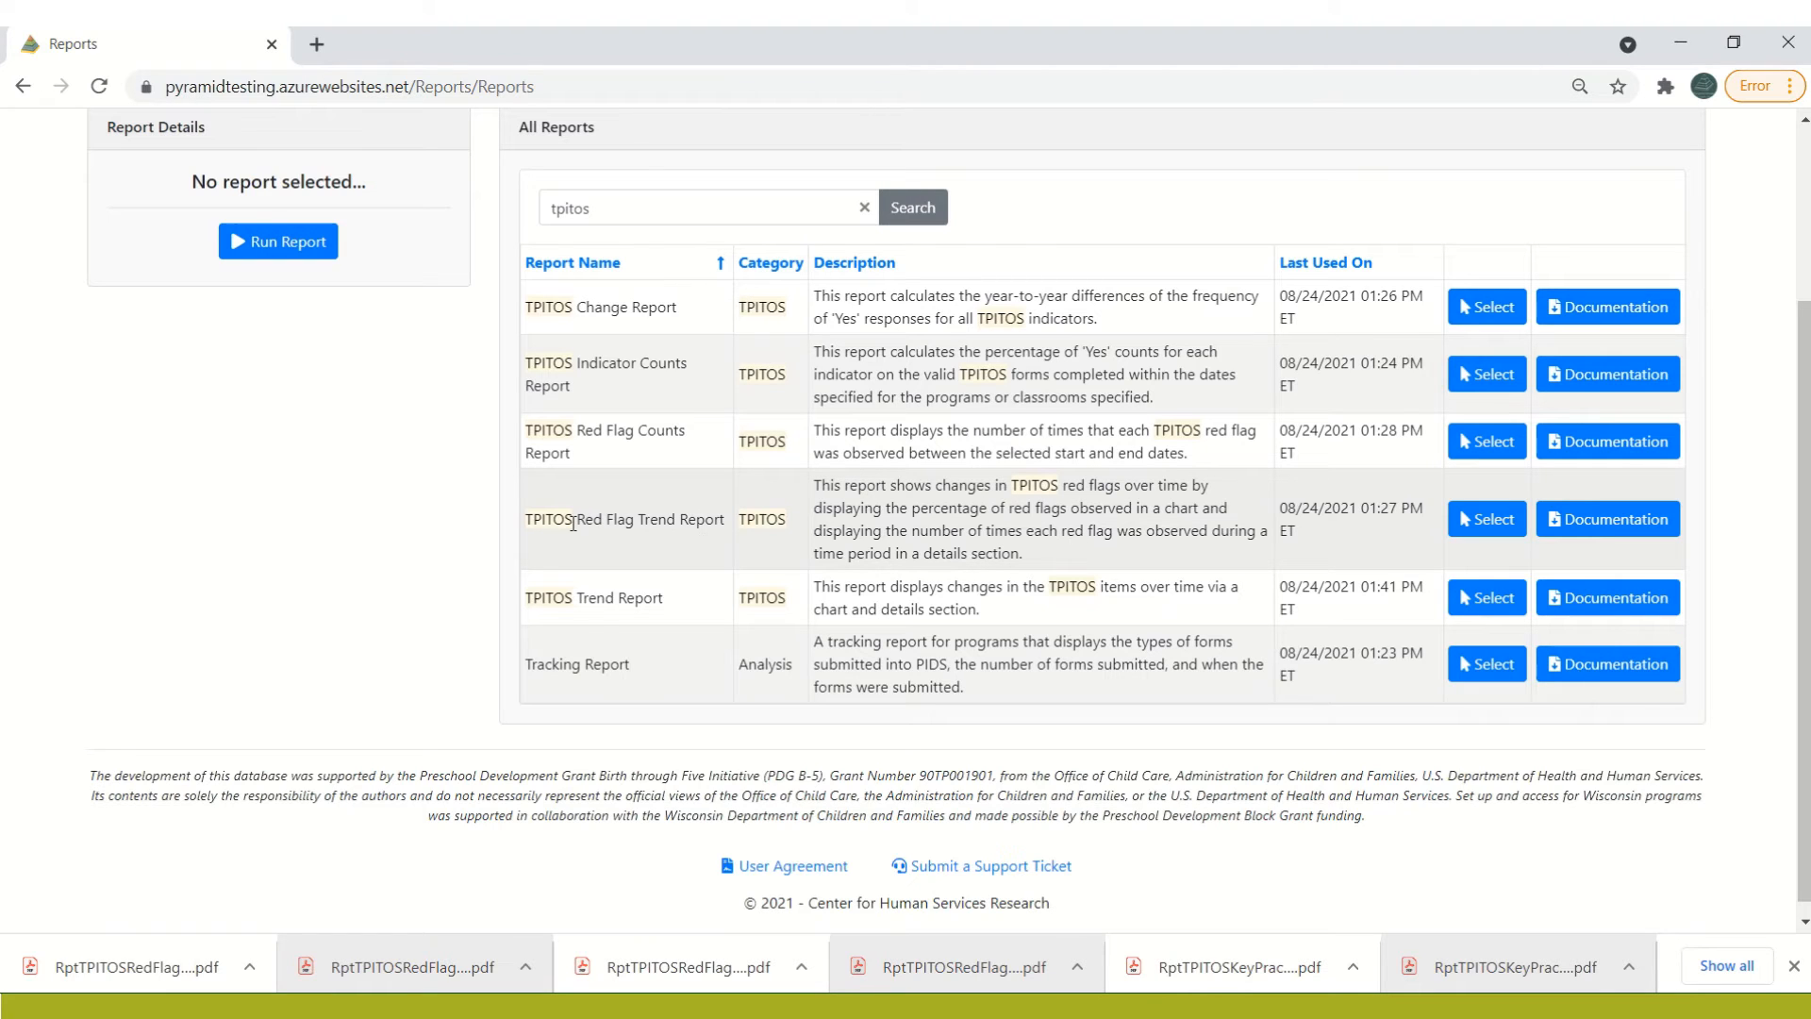
left_click(1465, 525)
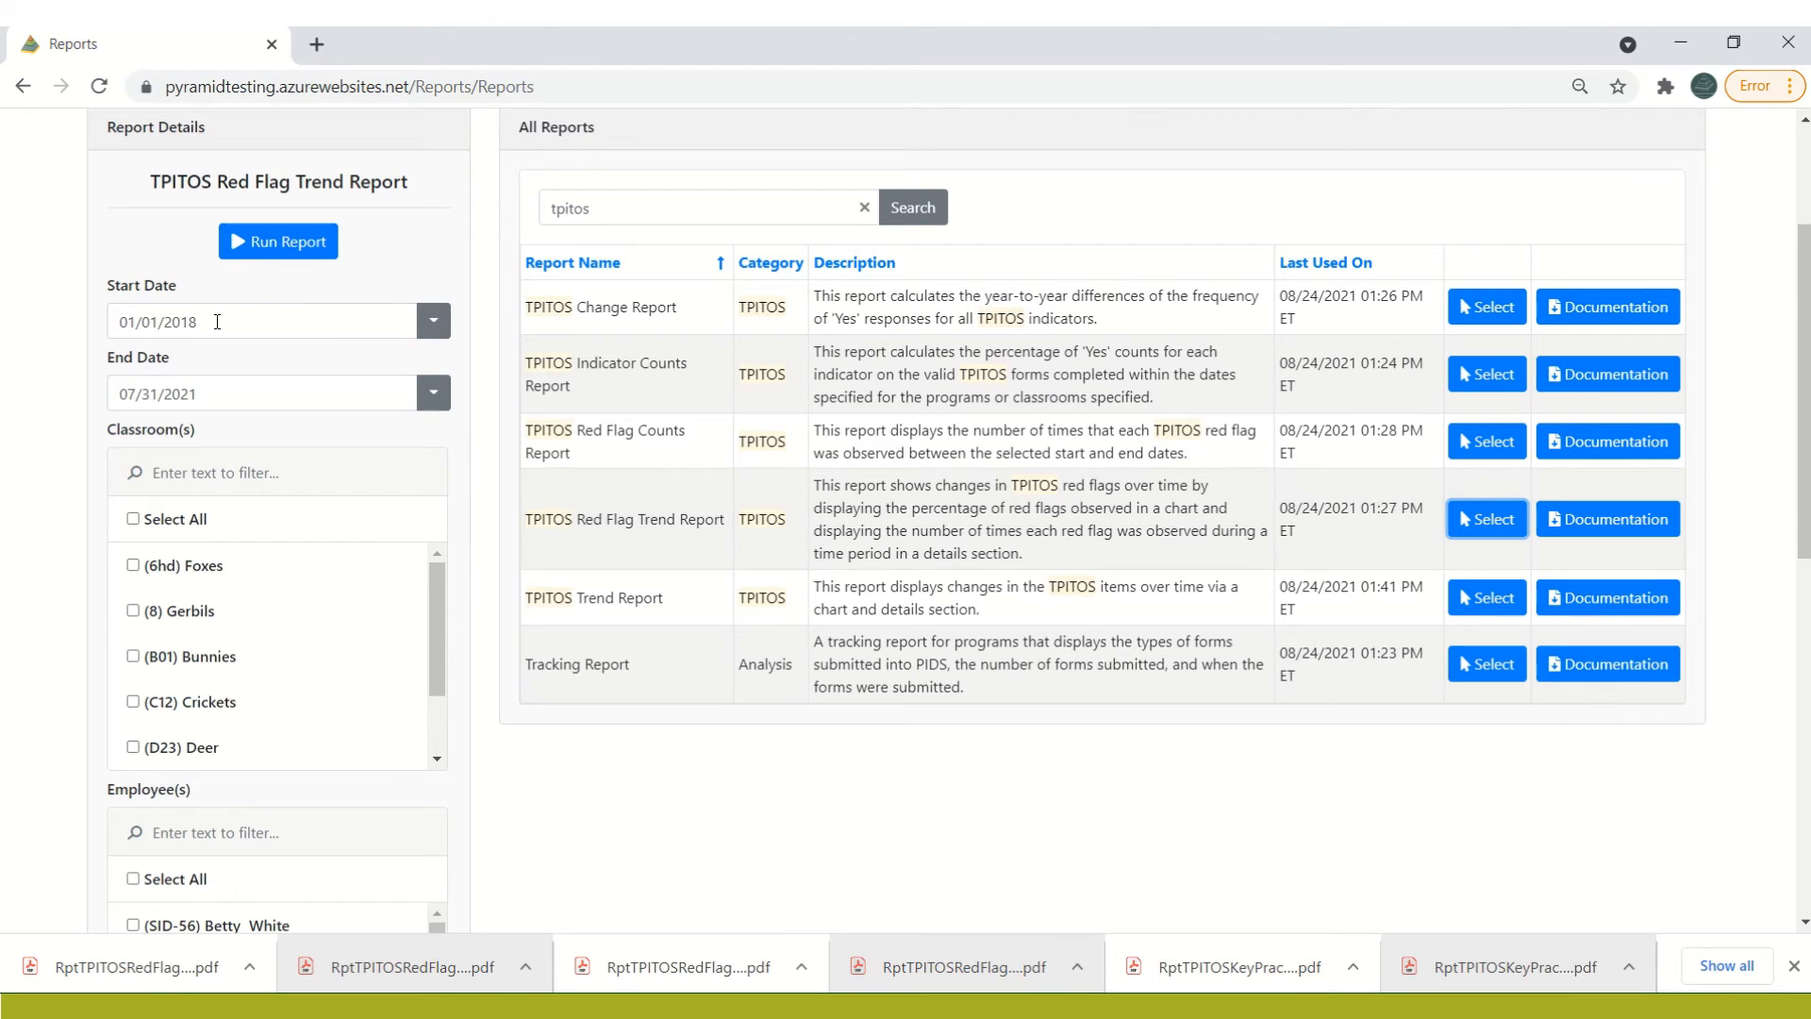
left_click_drag(217, 322, 76, 326)
type("01/01/20")
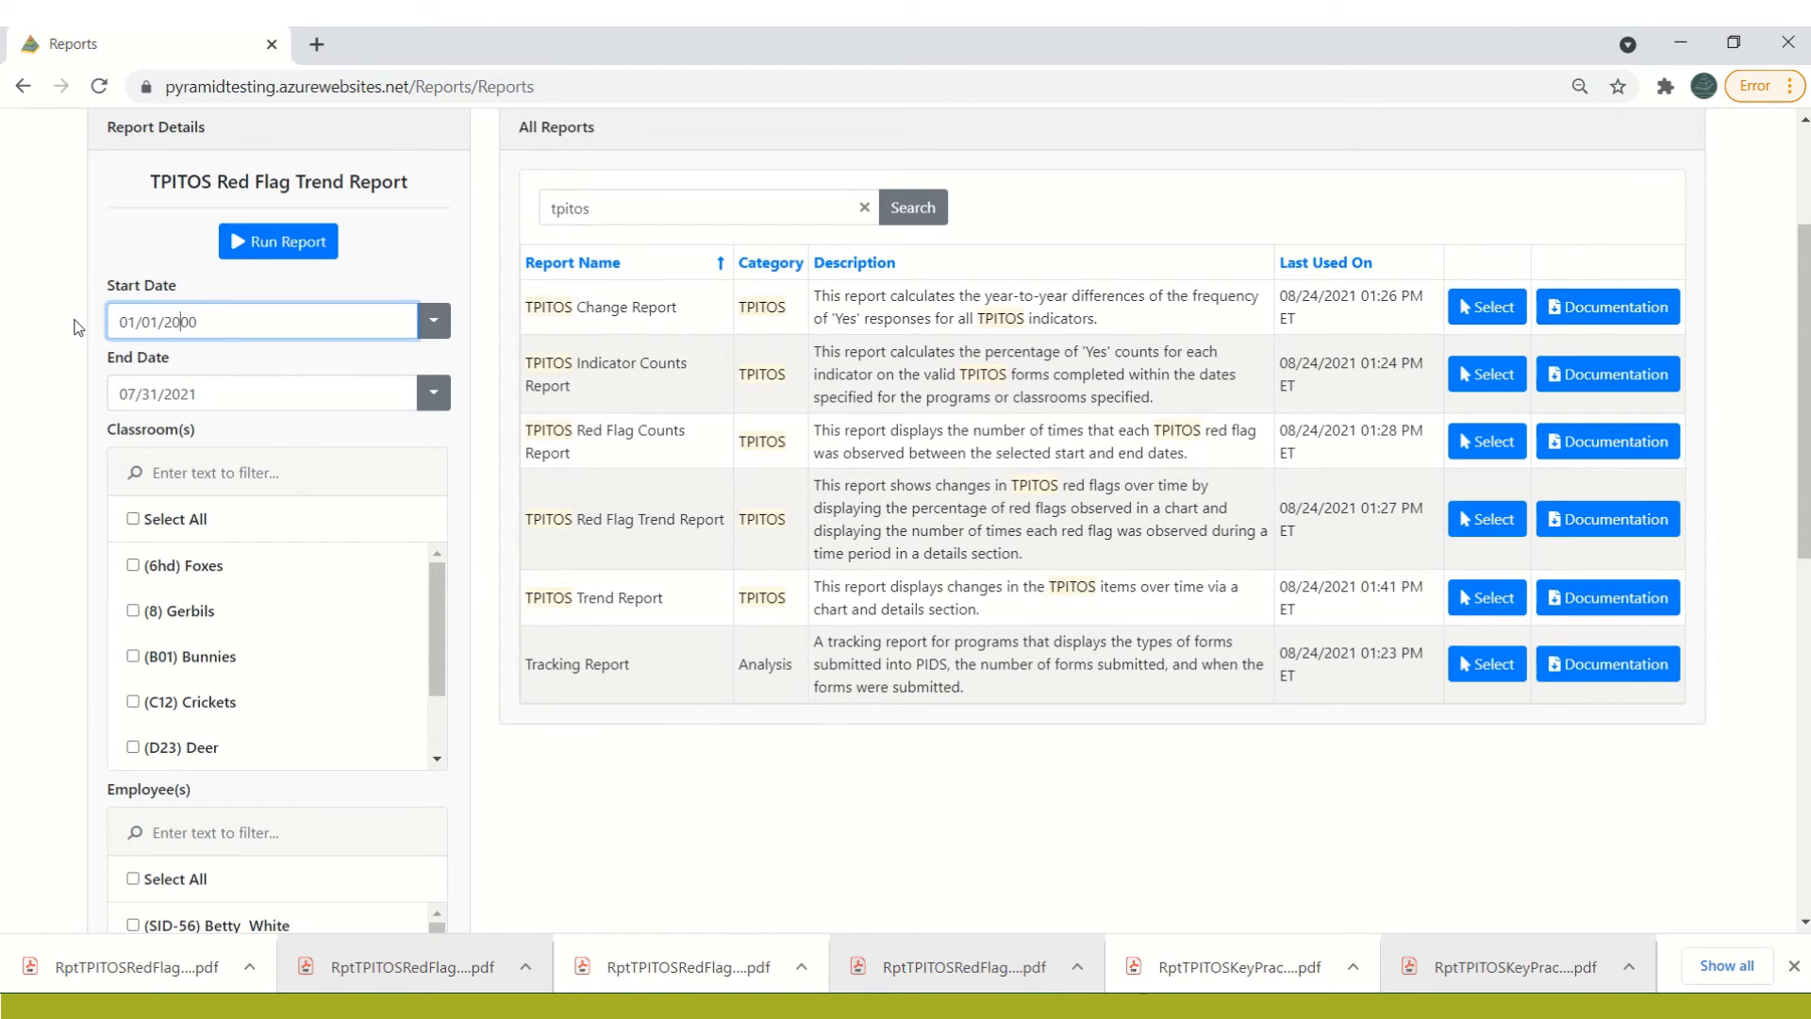
type("17")
double_click(462, 421)
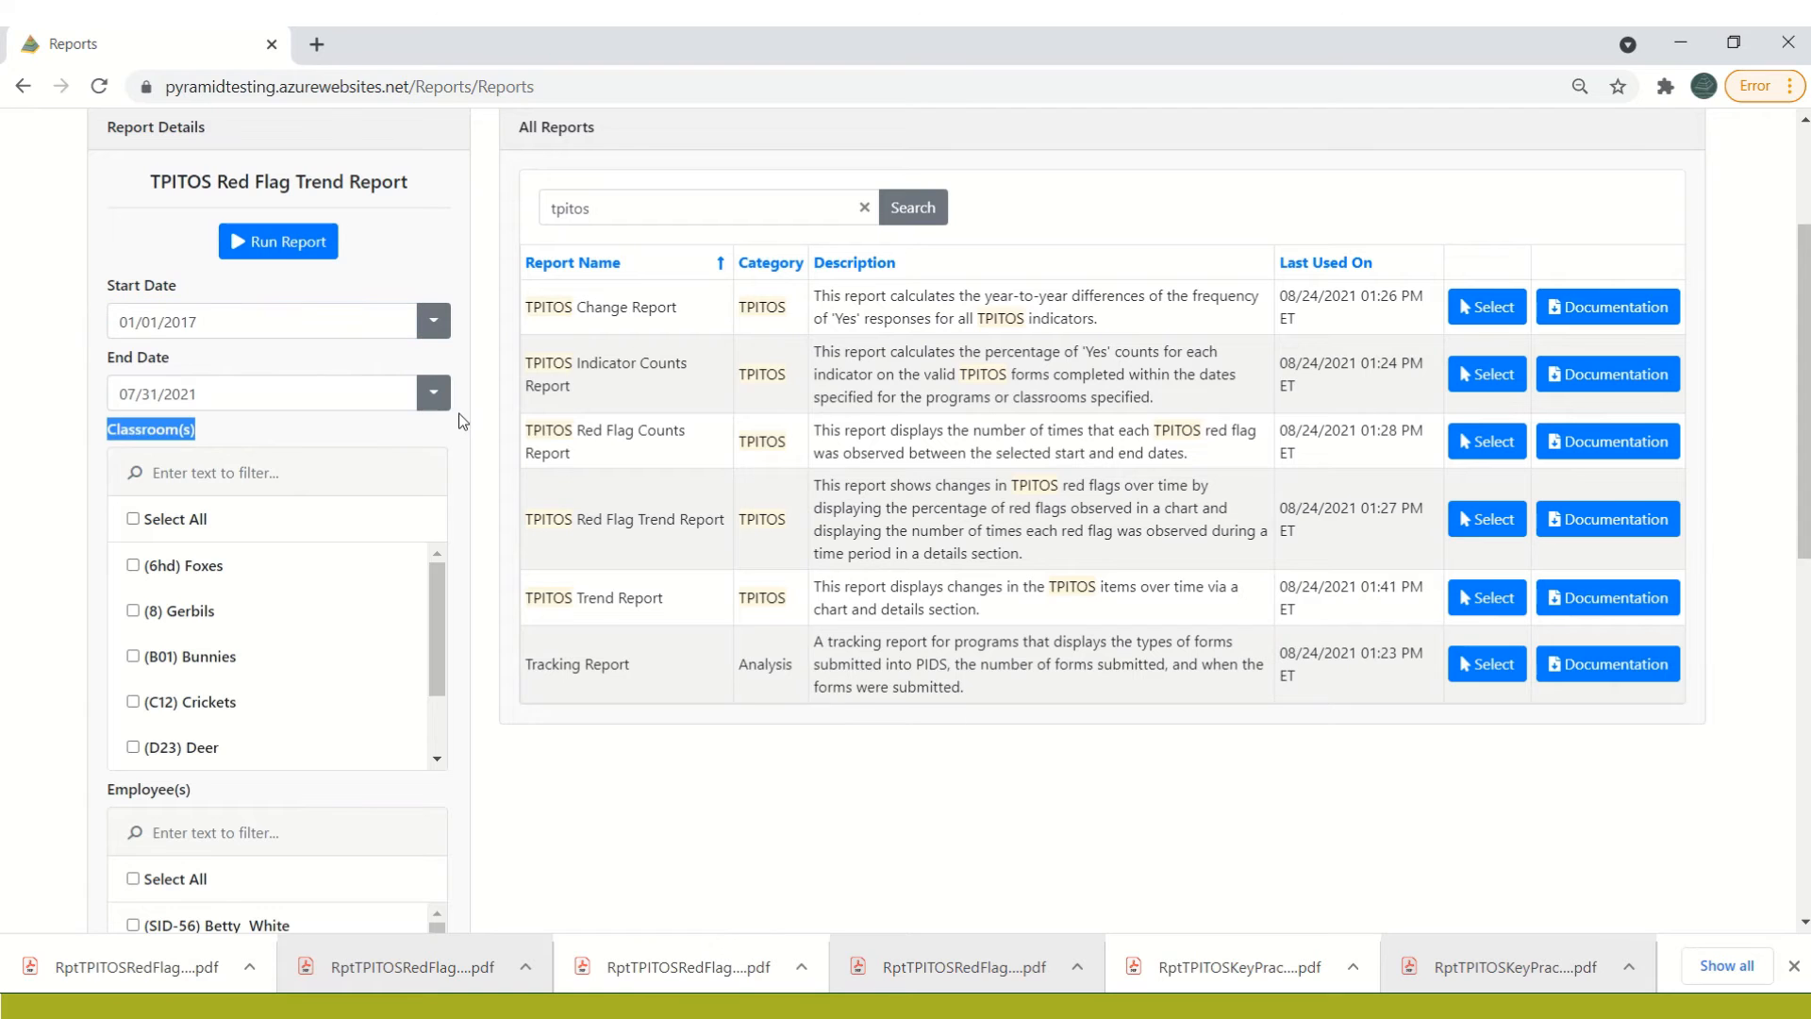
left_click(464, 434)
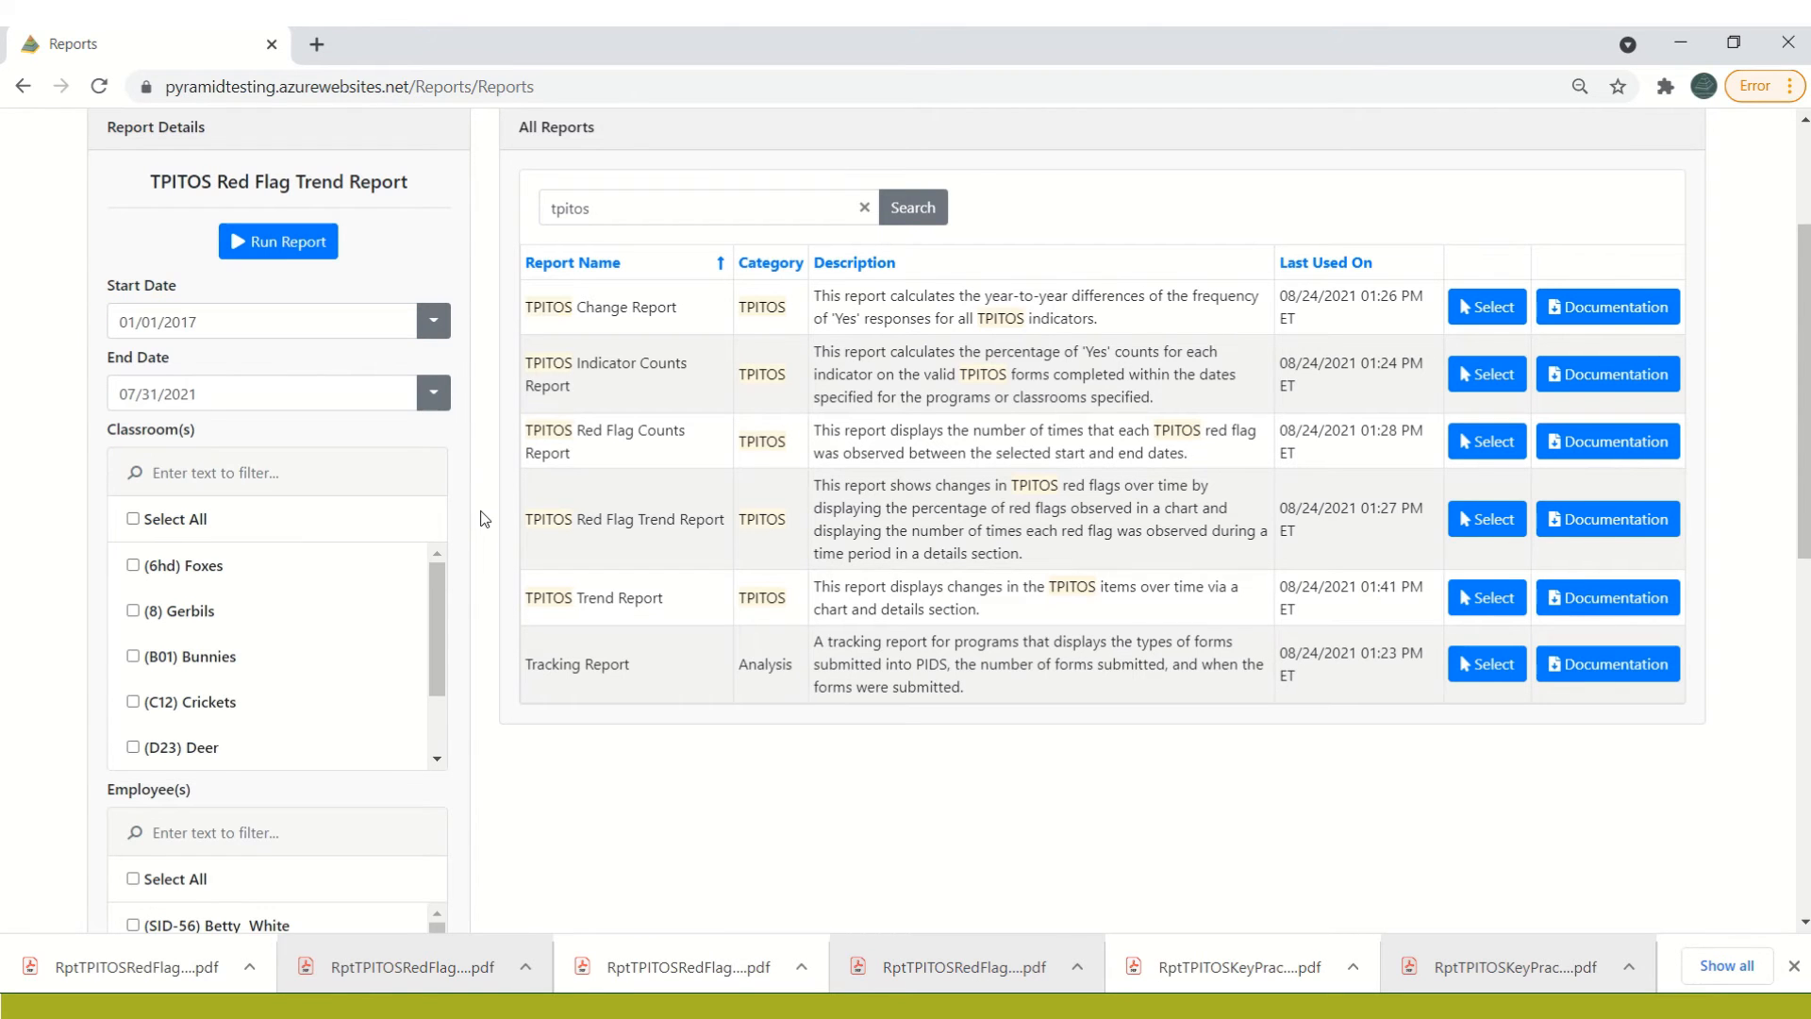
Include the same employee as in the previous report and set the employee role to Lead Teacher.
scroll(484, 519, "down", 3)
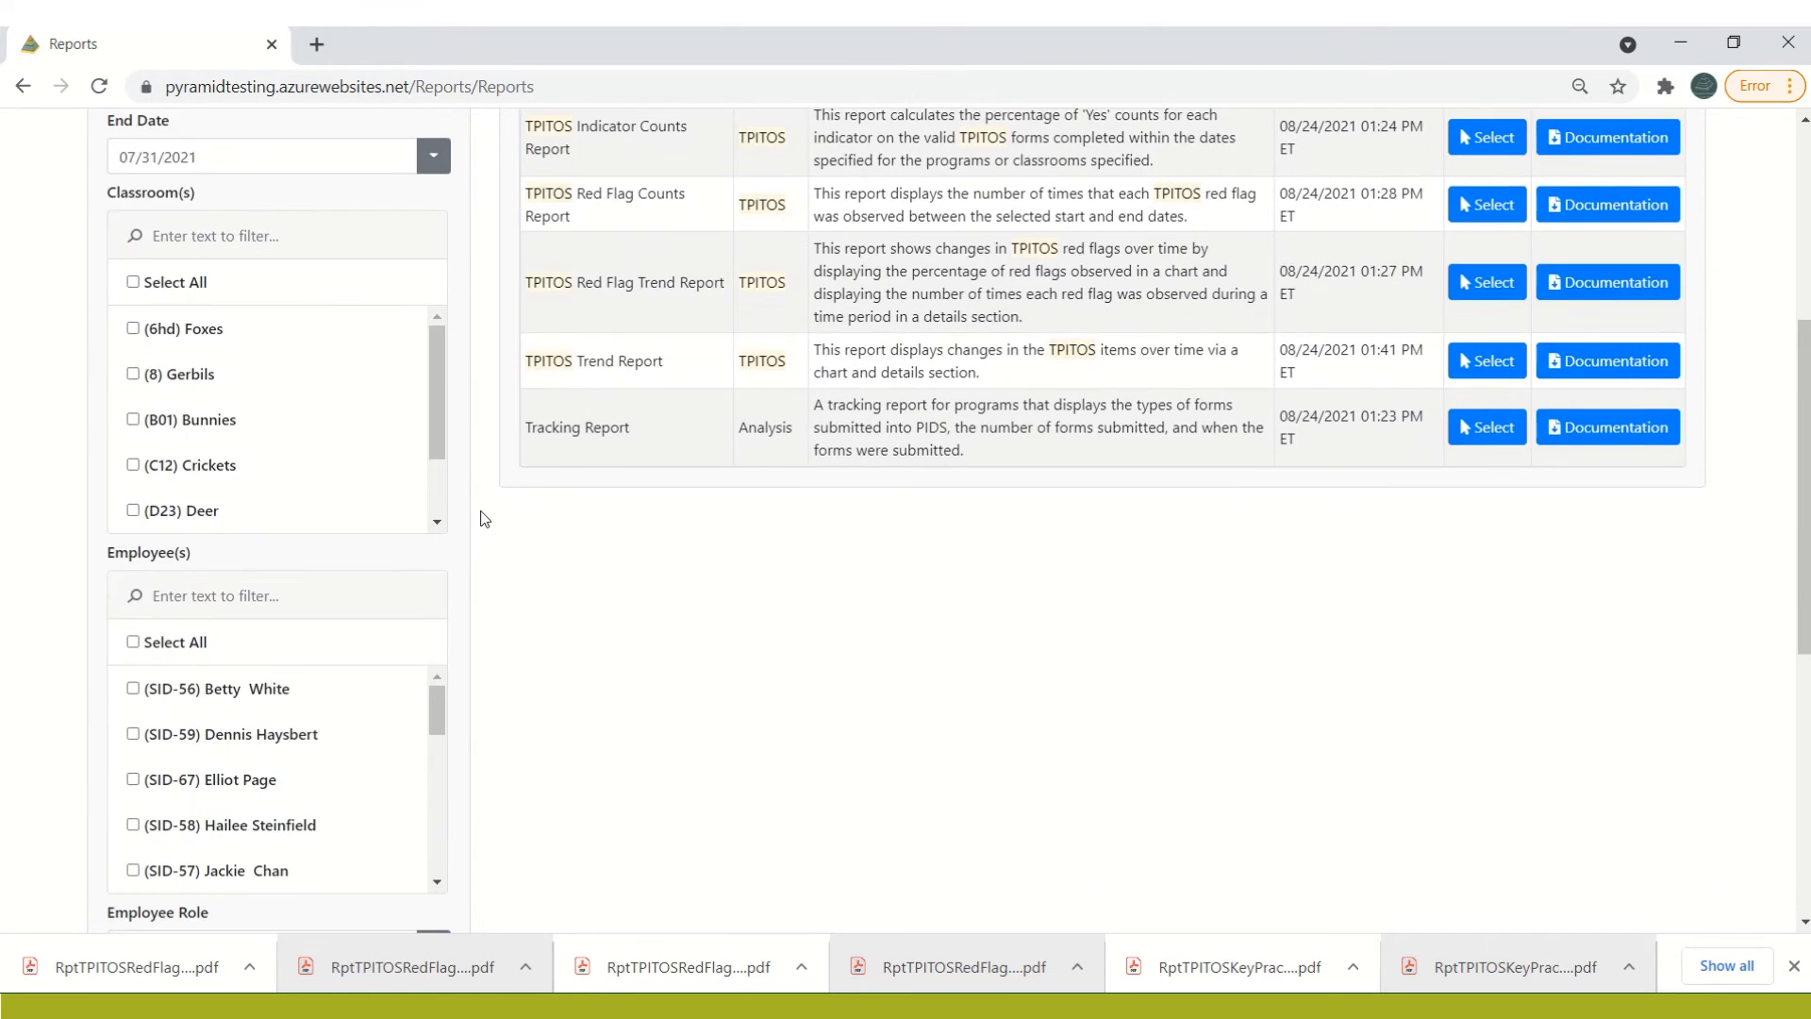
scroll(484, 519, "down", 4)
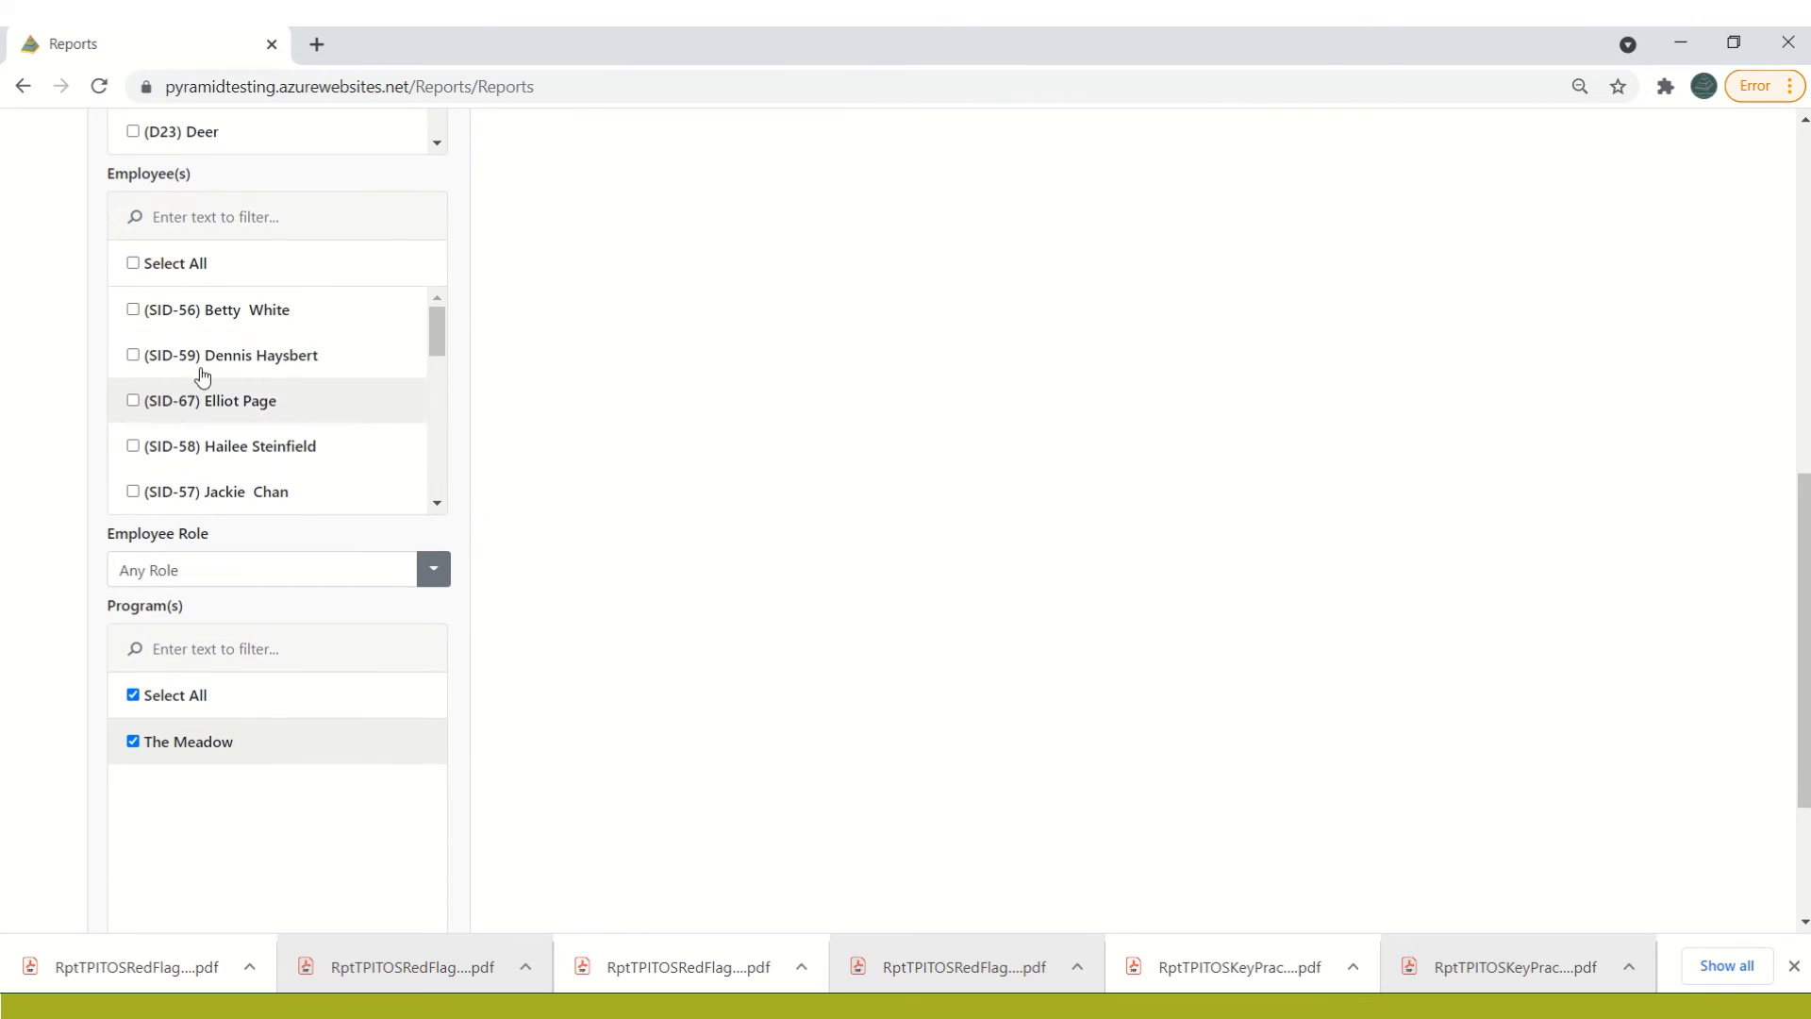
left_click(133, 492)
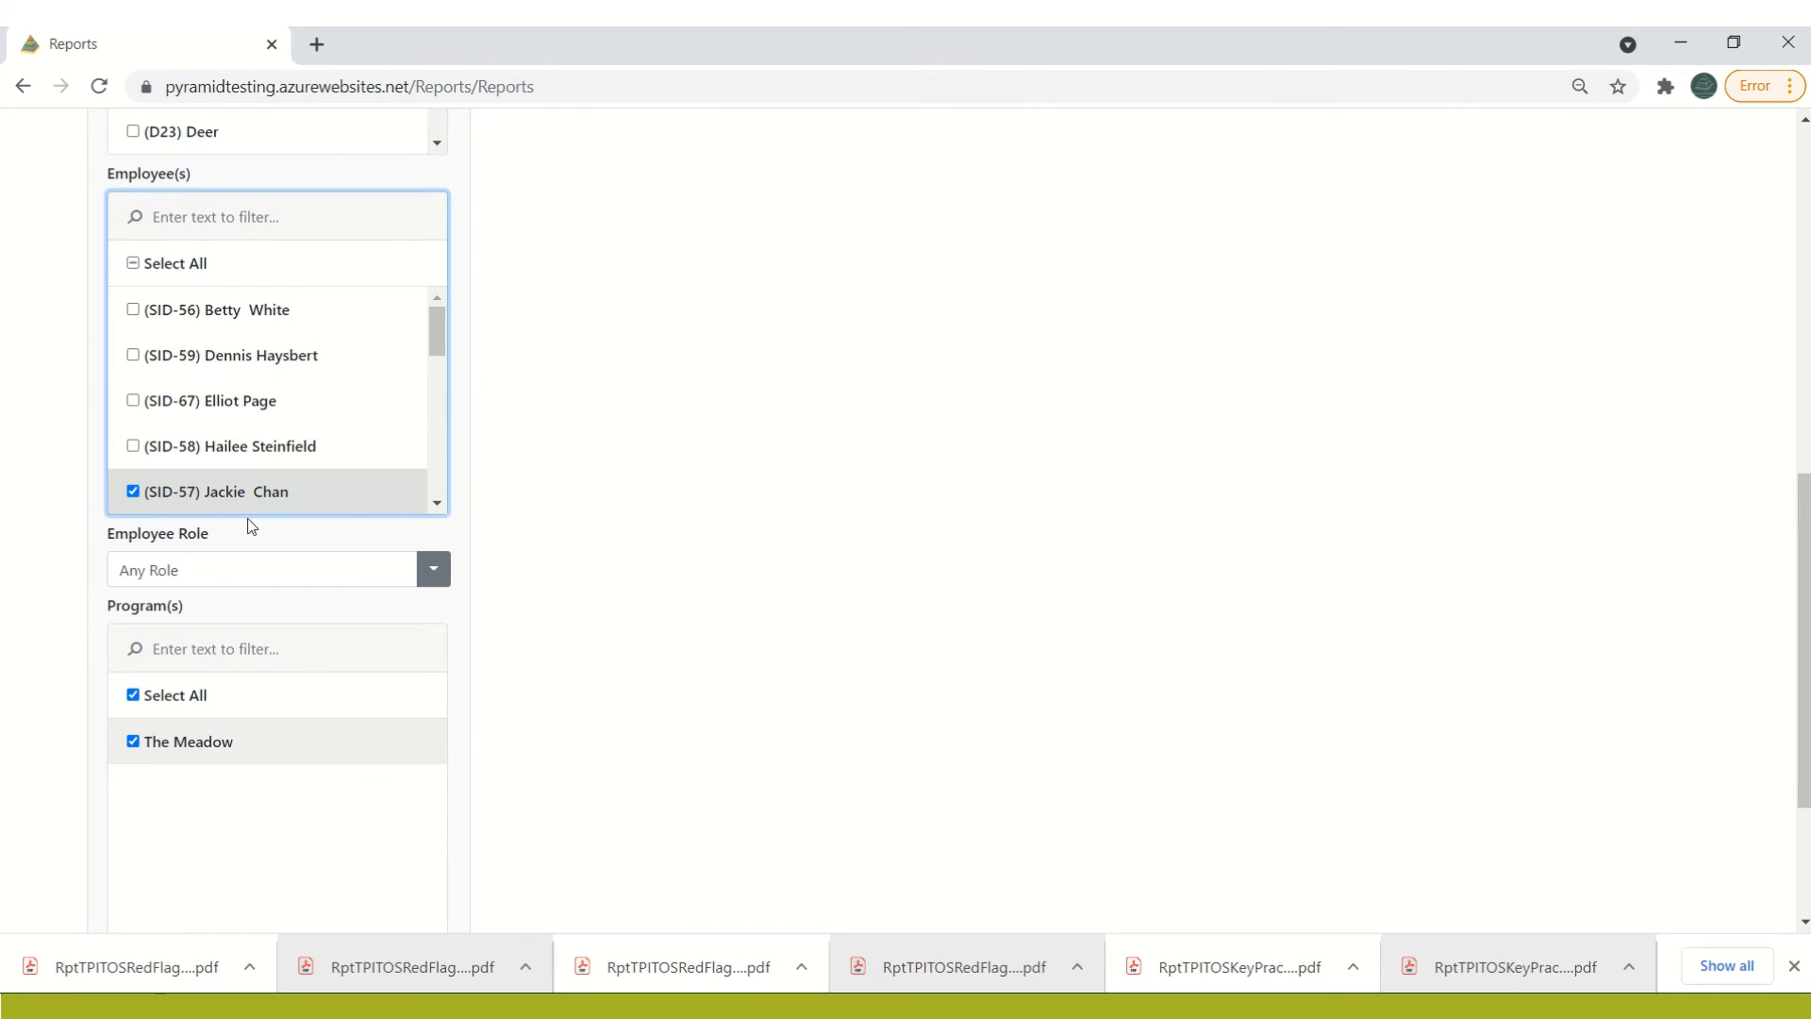
left_click(223, 572)
left_click(188, 702)
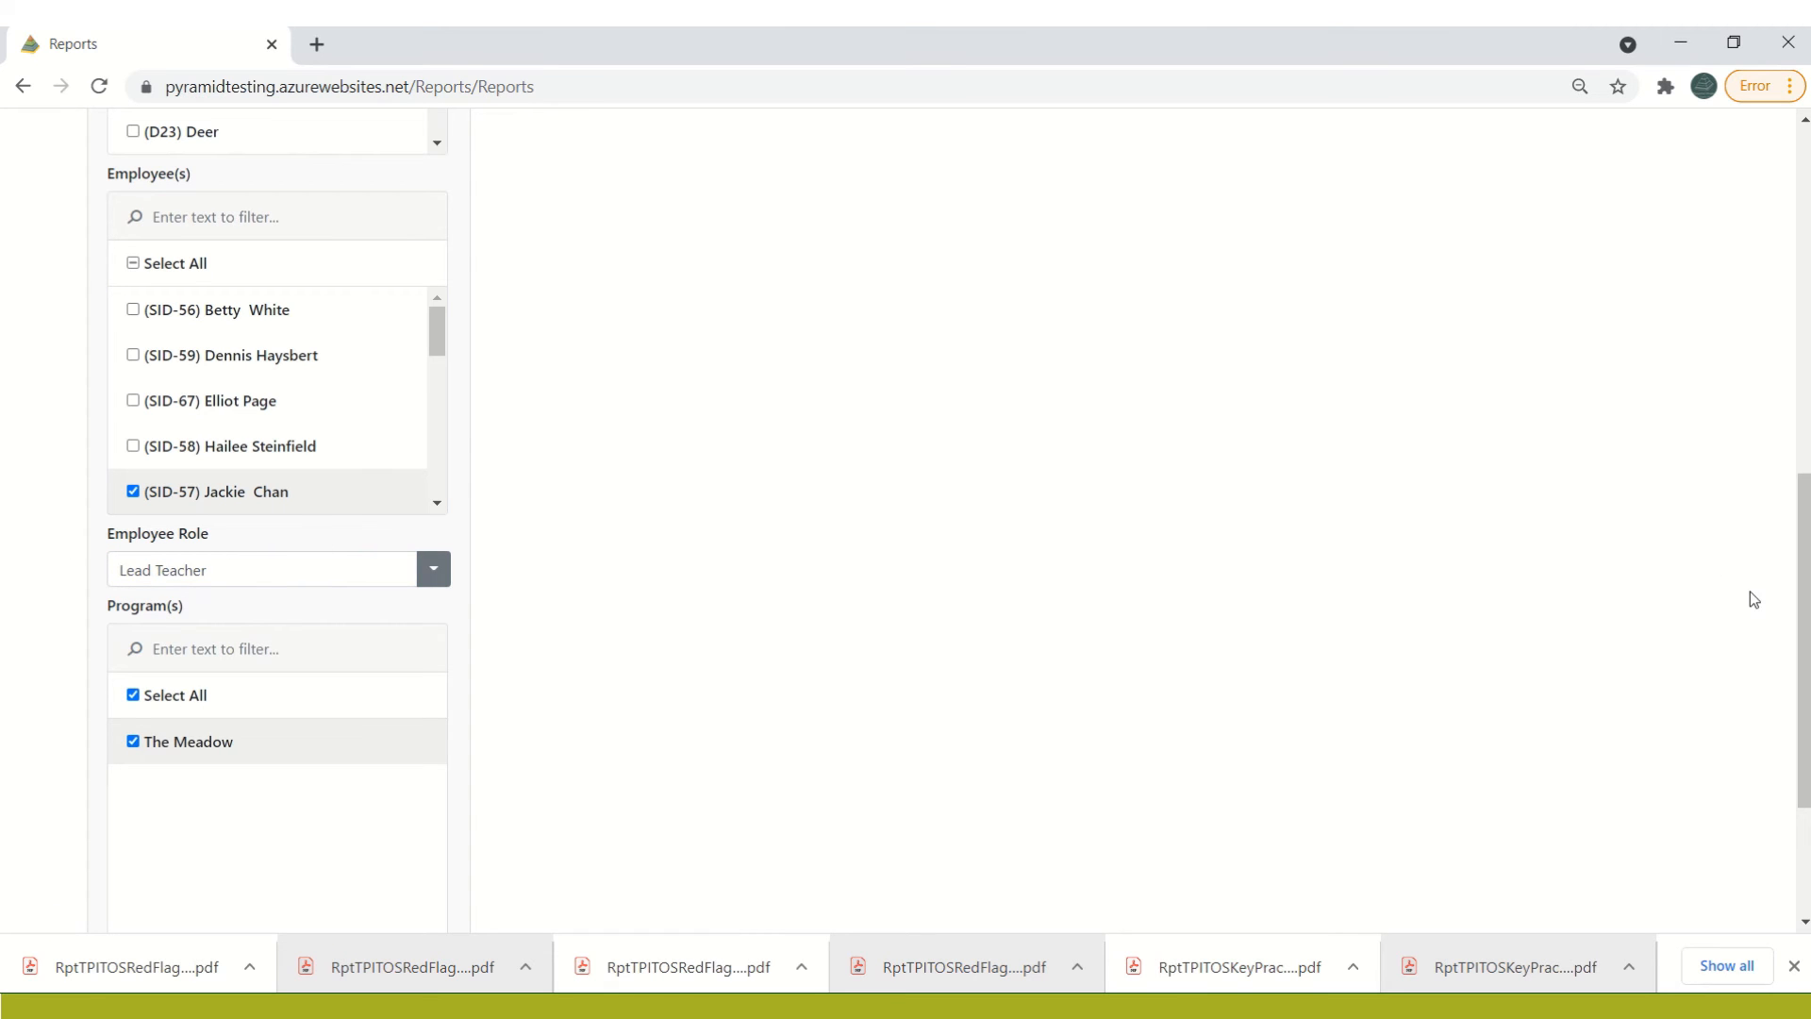
Run the TPITOS Red Flag Trend Report and bring its percentage chart into view.
left_click_drag(1803, 558, 1775, 114)
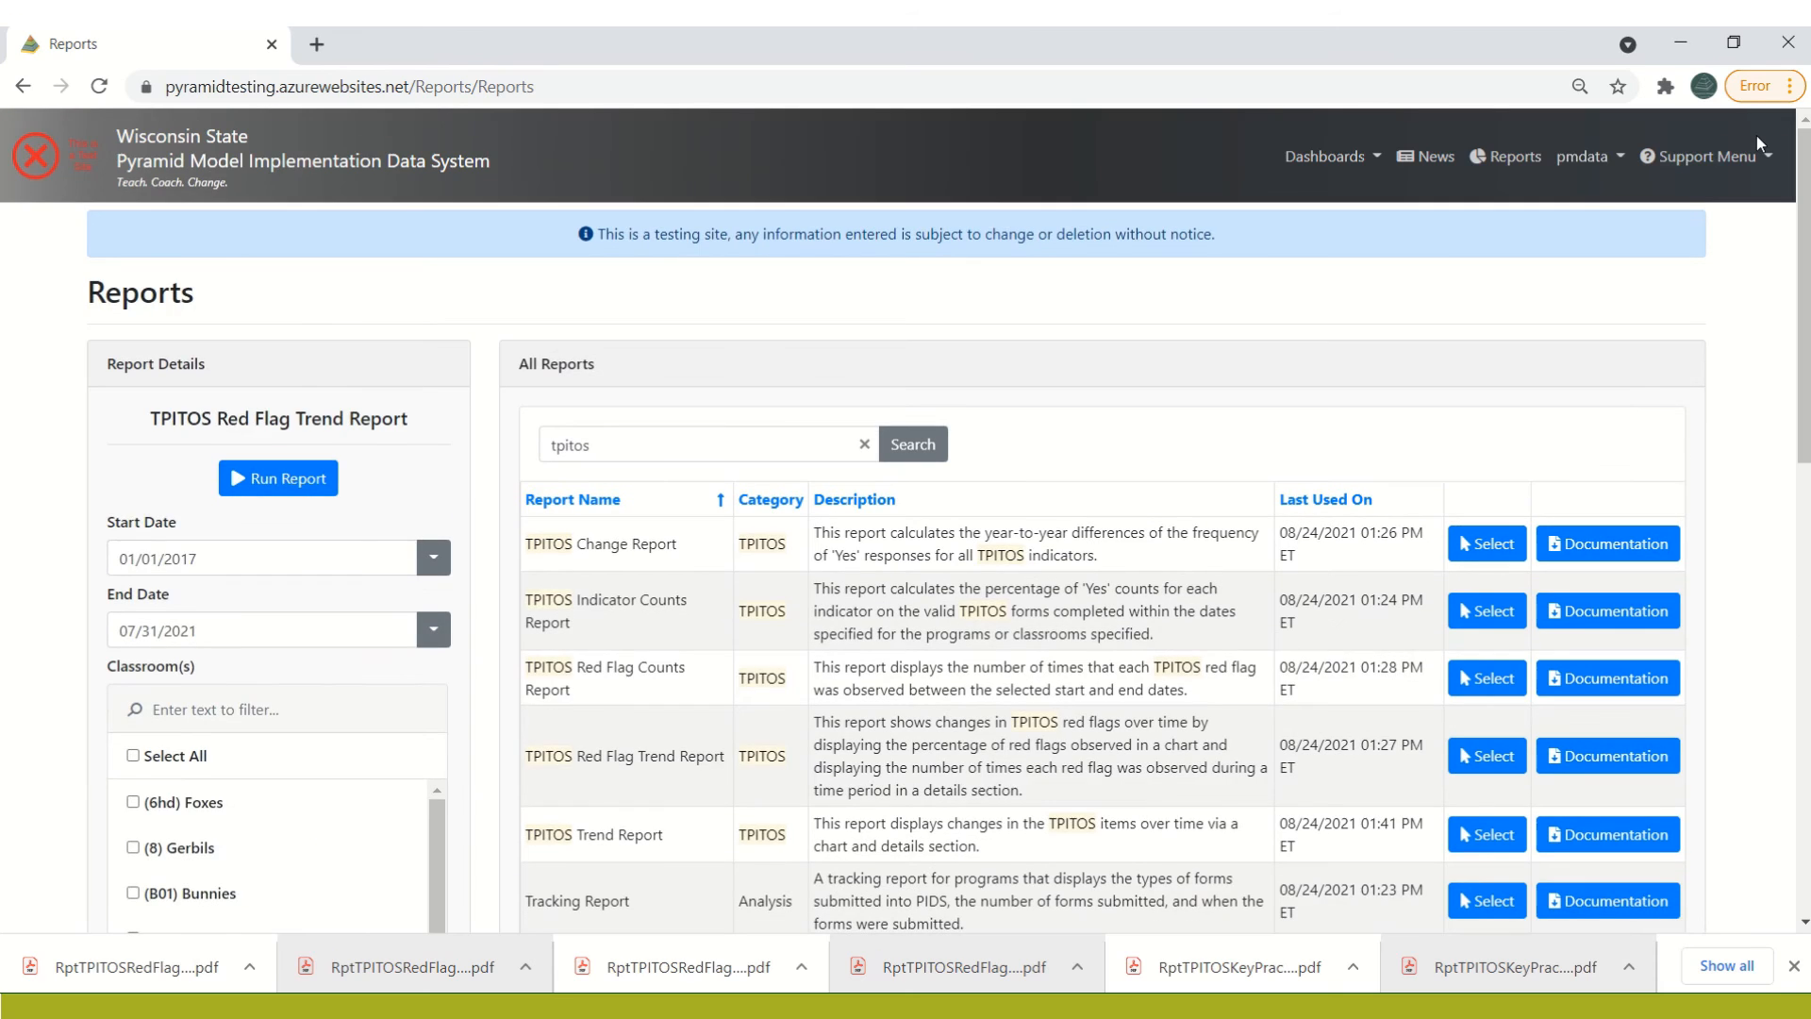
left_click(283, 485)
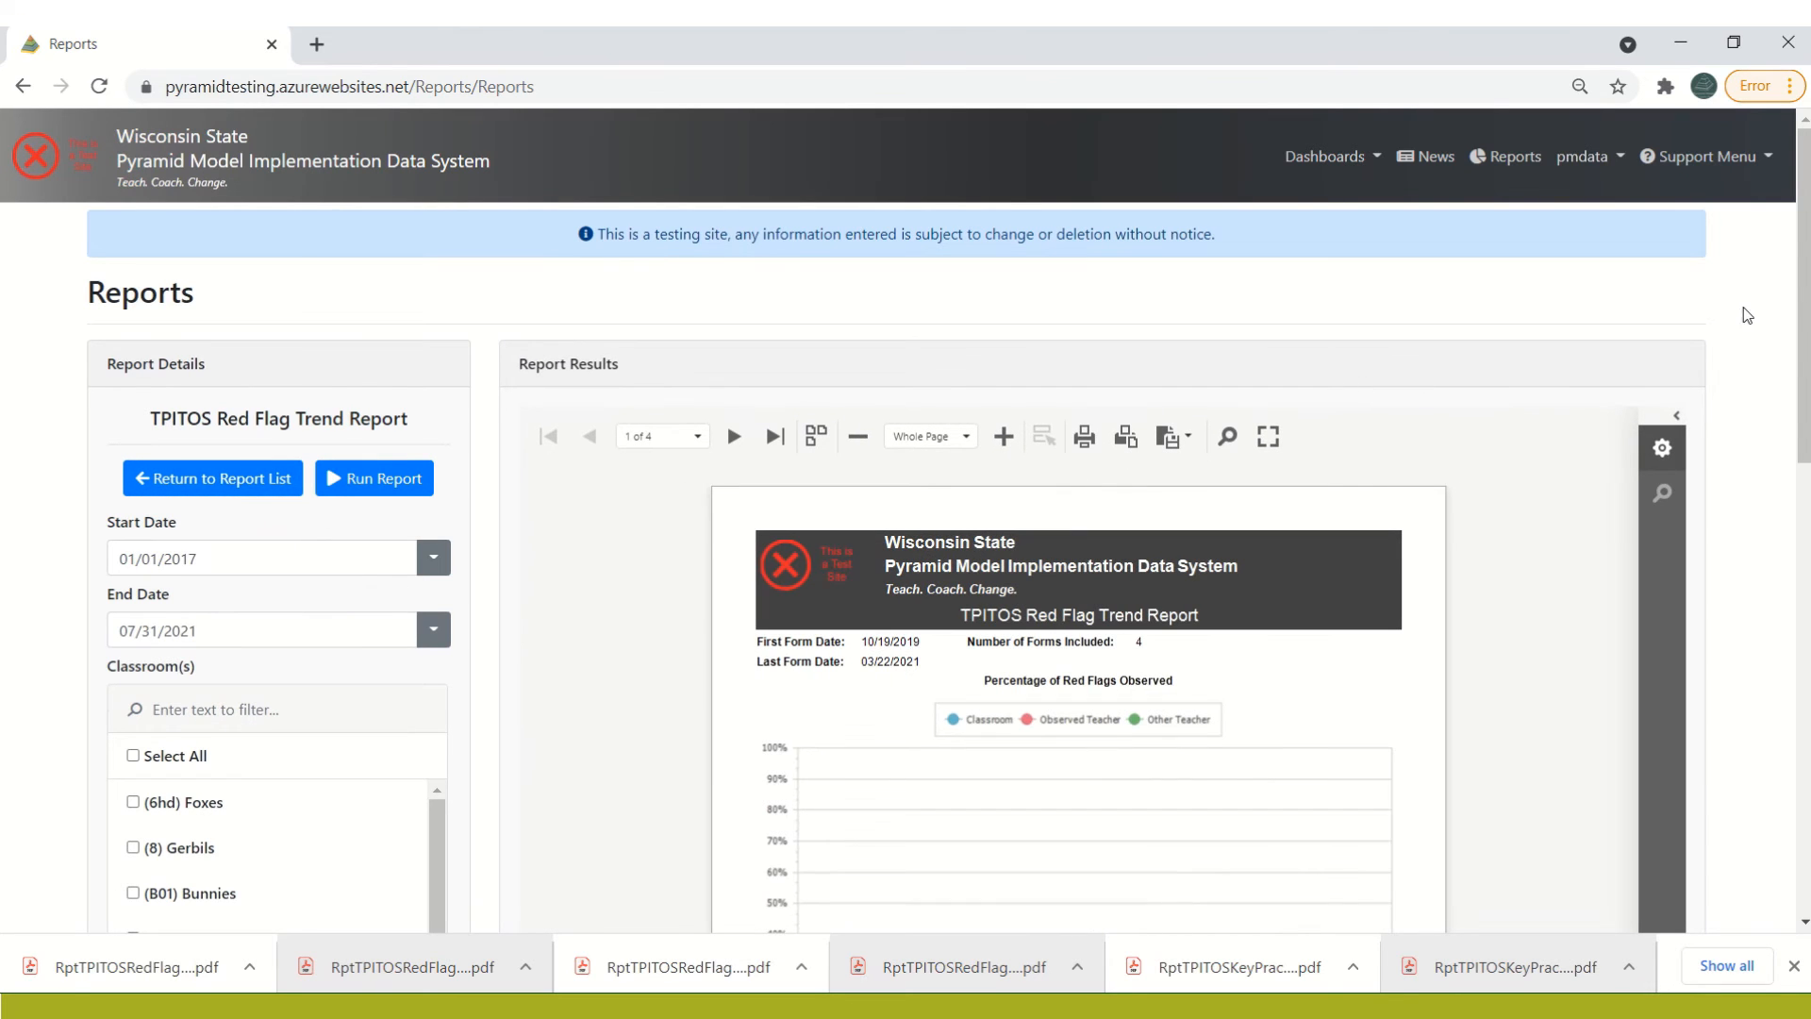
left_click_drag(1804, 288, 1805, 404)
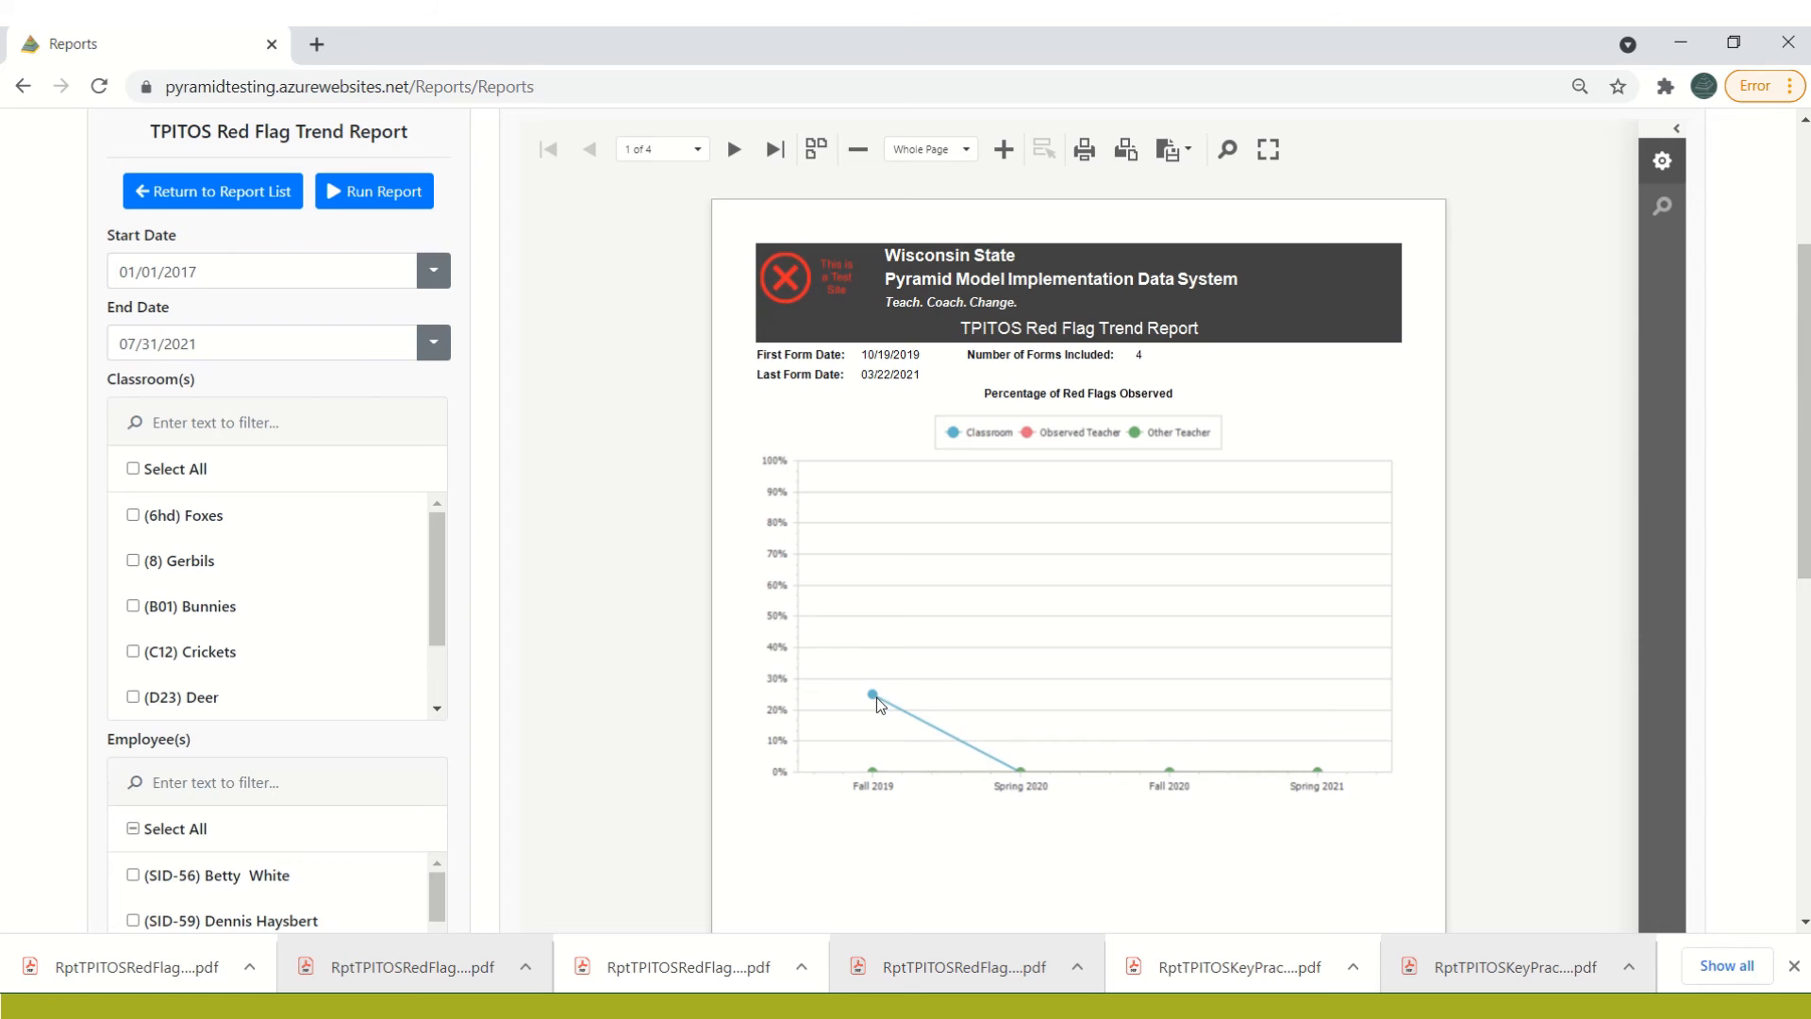
Page through the red flag counts to the report criteria on the last page, and return to the chart on the first page.
left_click(734, 152)
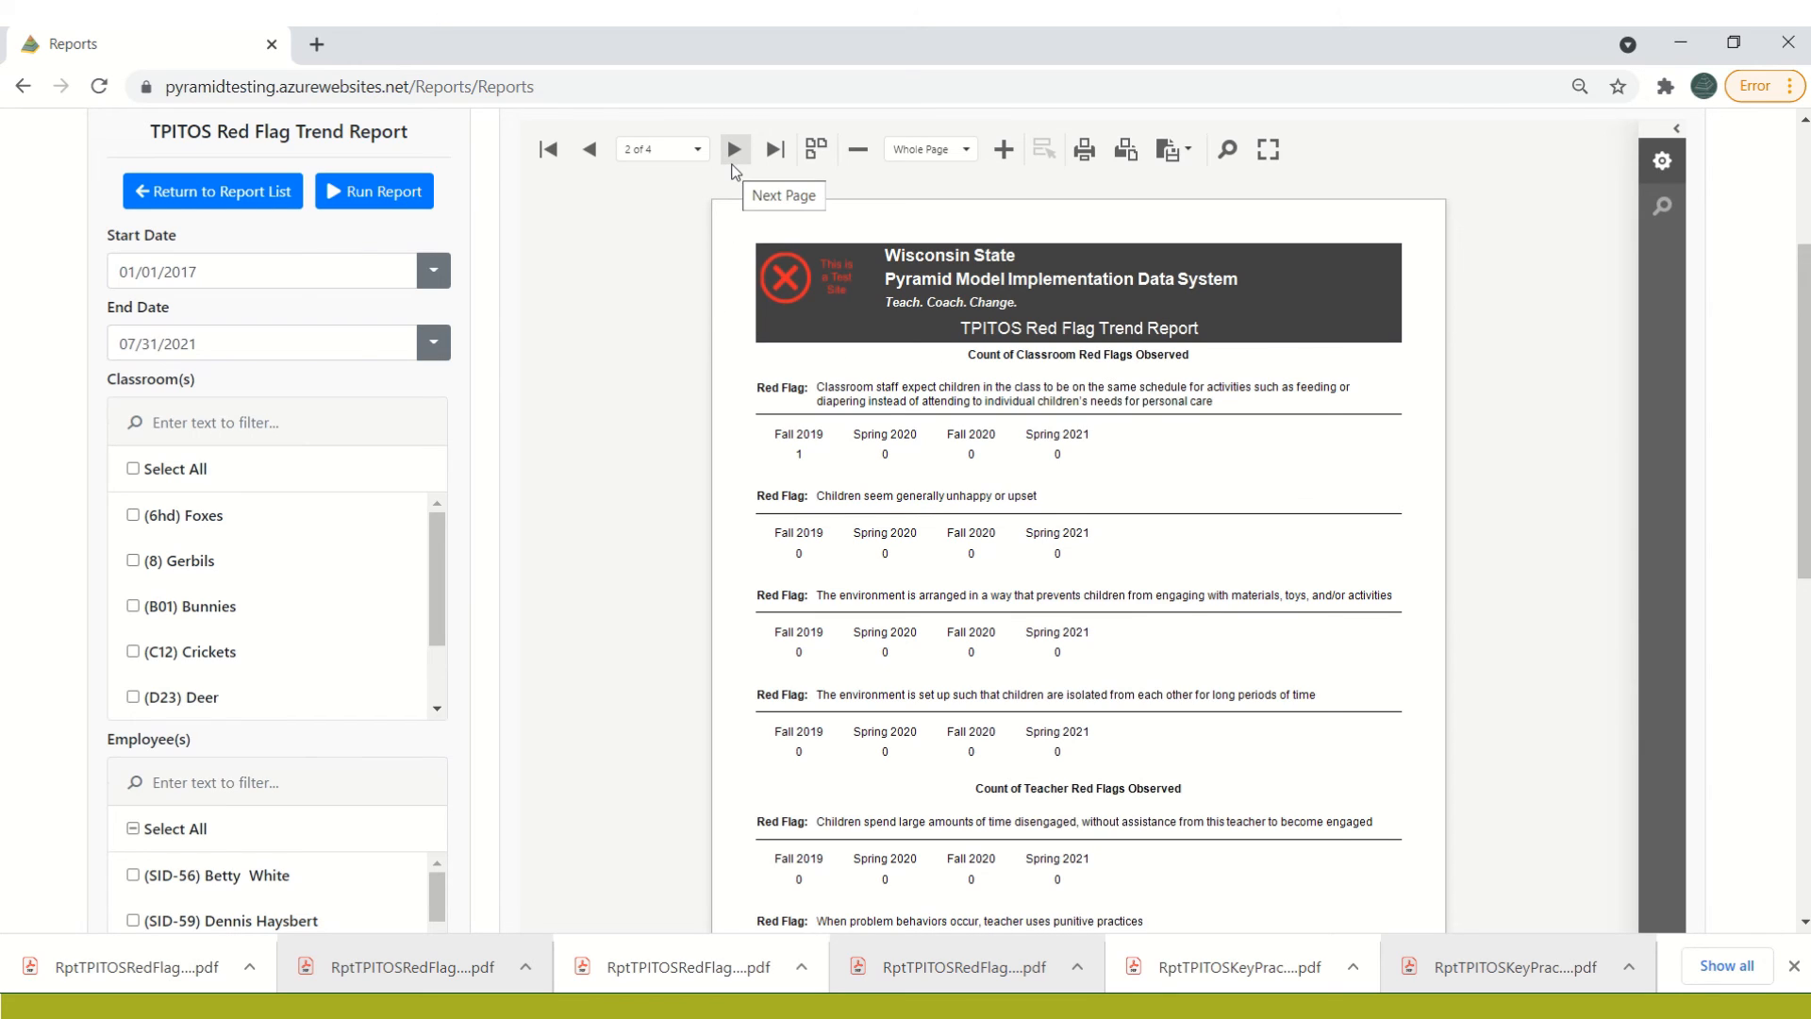
double_click(733, 160)
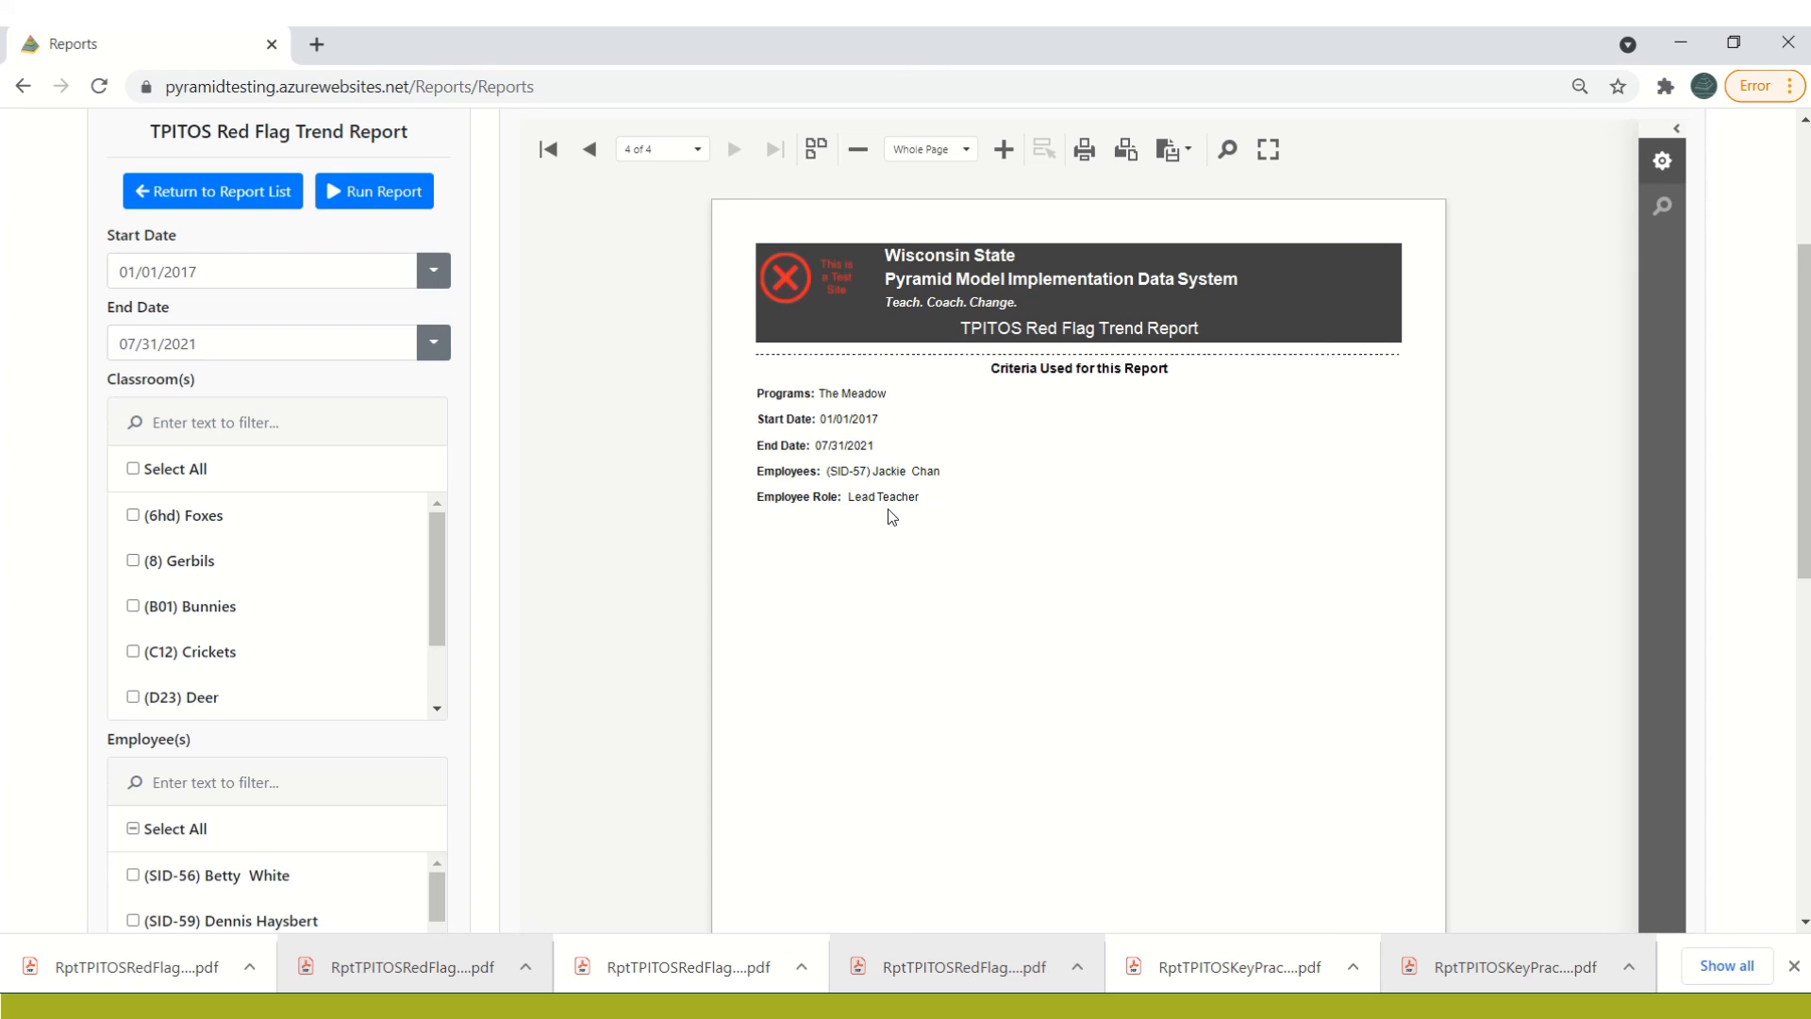
left_click(554, 151)
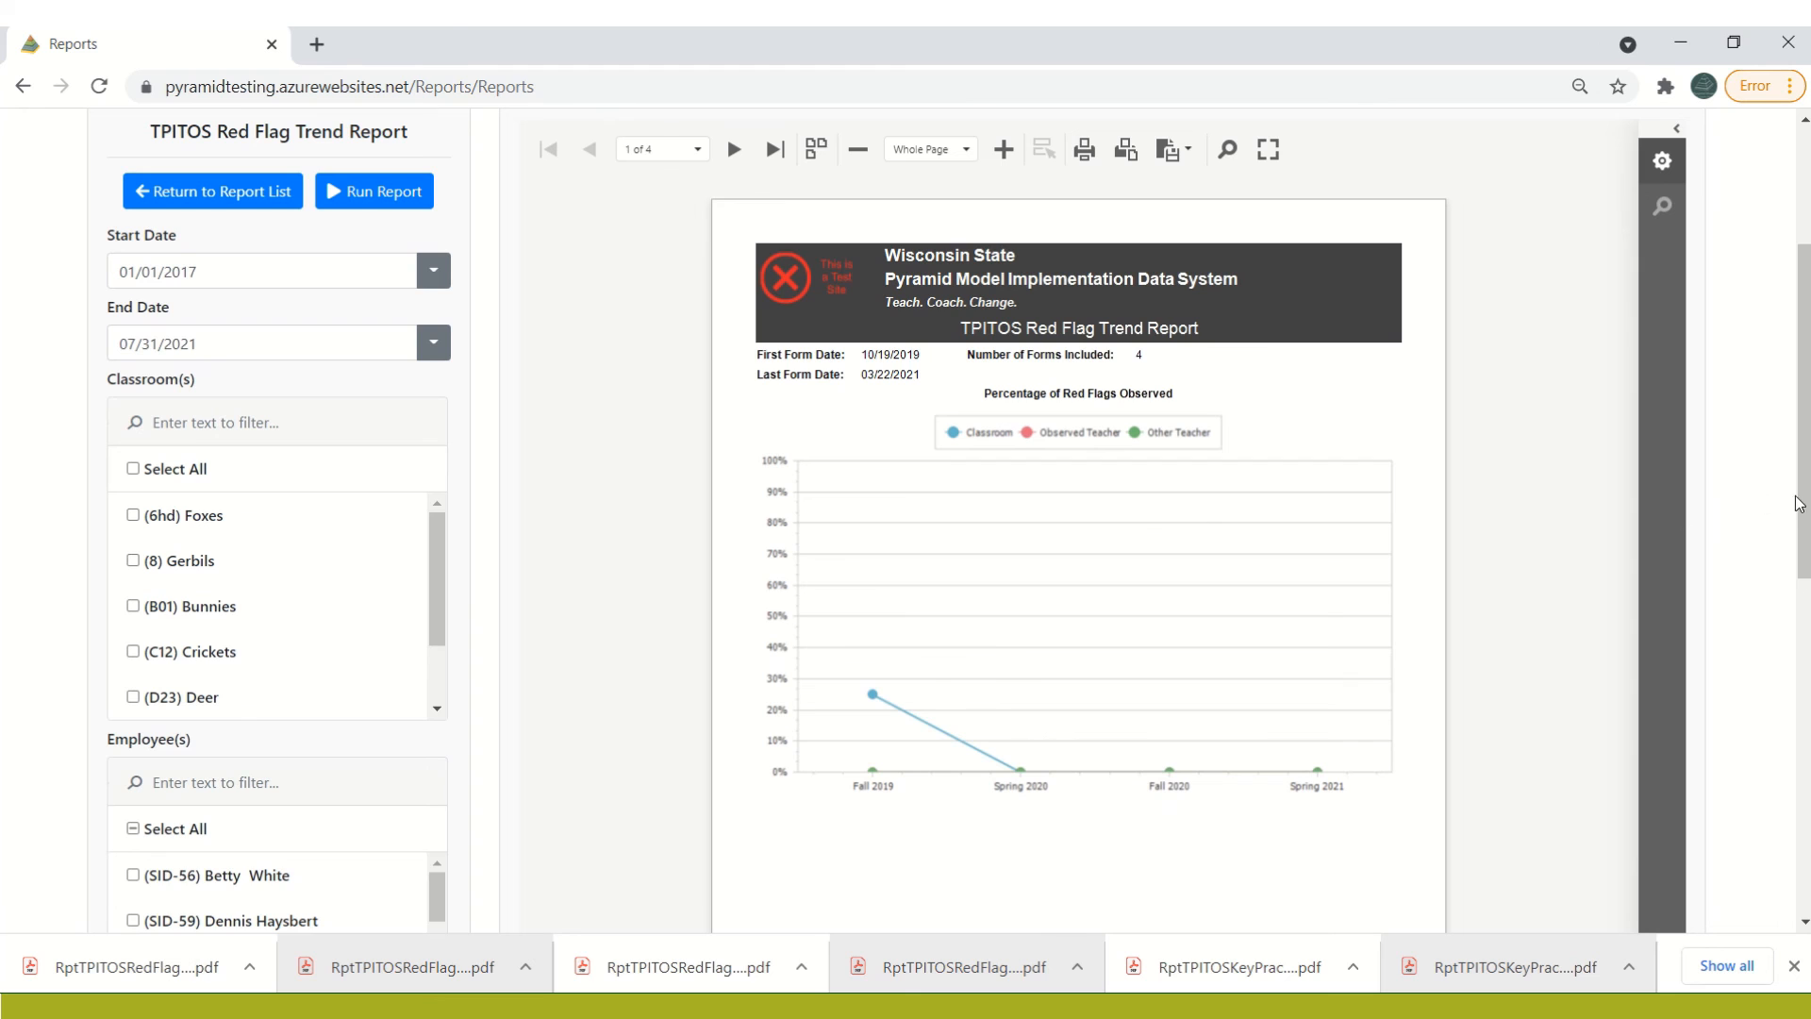
left_click_drag(1803, 481, 1767, 370)
scroll(1781, 415, "down", 2)
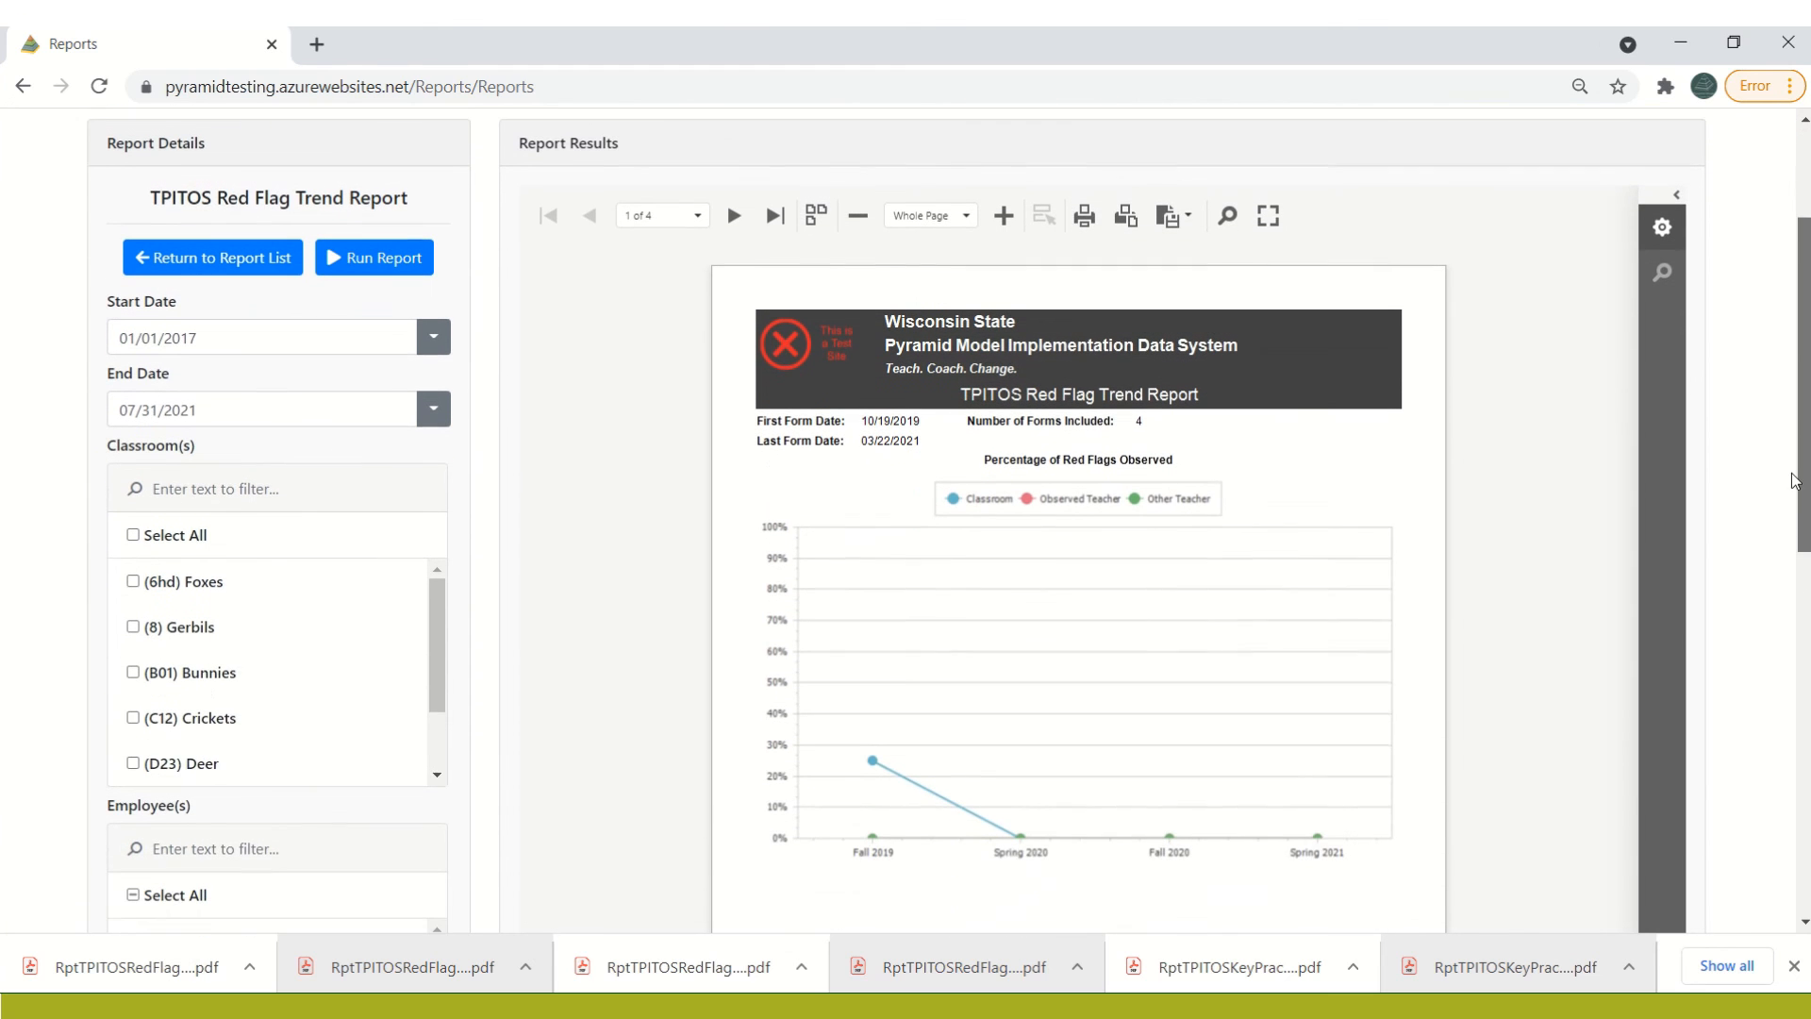